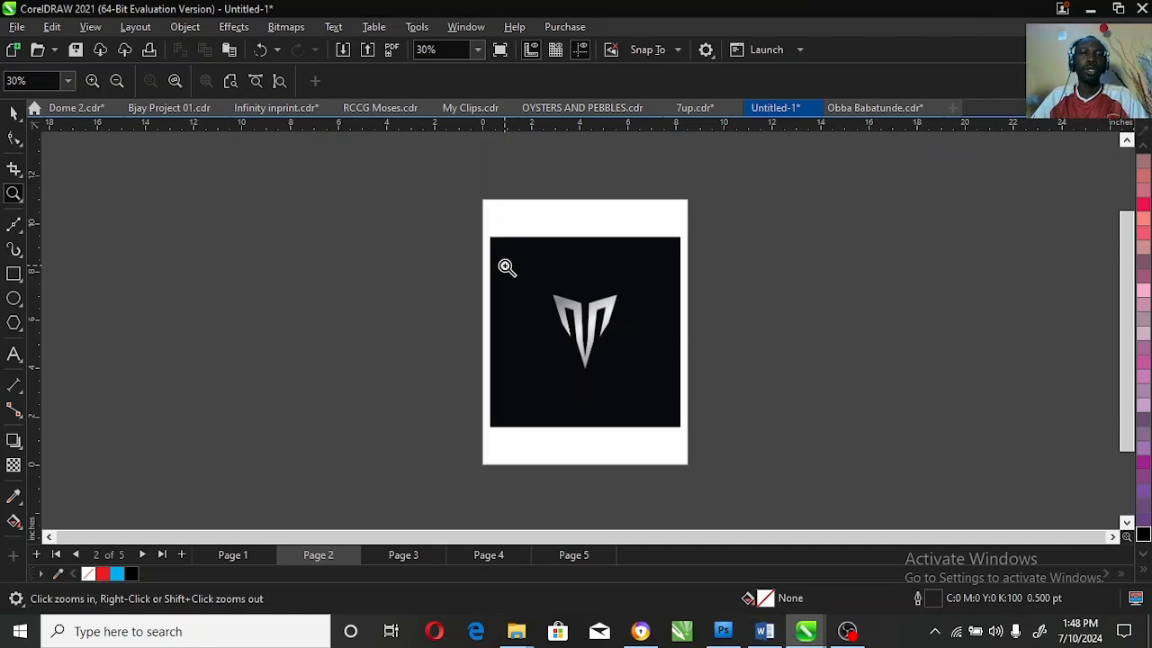
Step: Draw a rectangle about 3.61 by 3.69 inches around the silver logo and give it a yellow outline
left_click(13, 113)
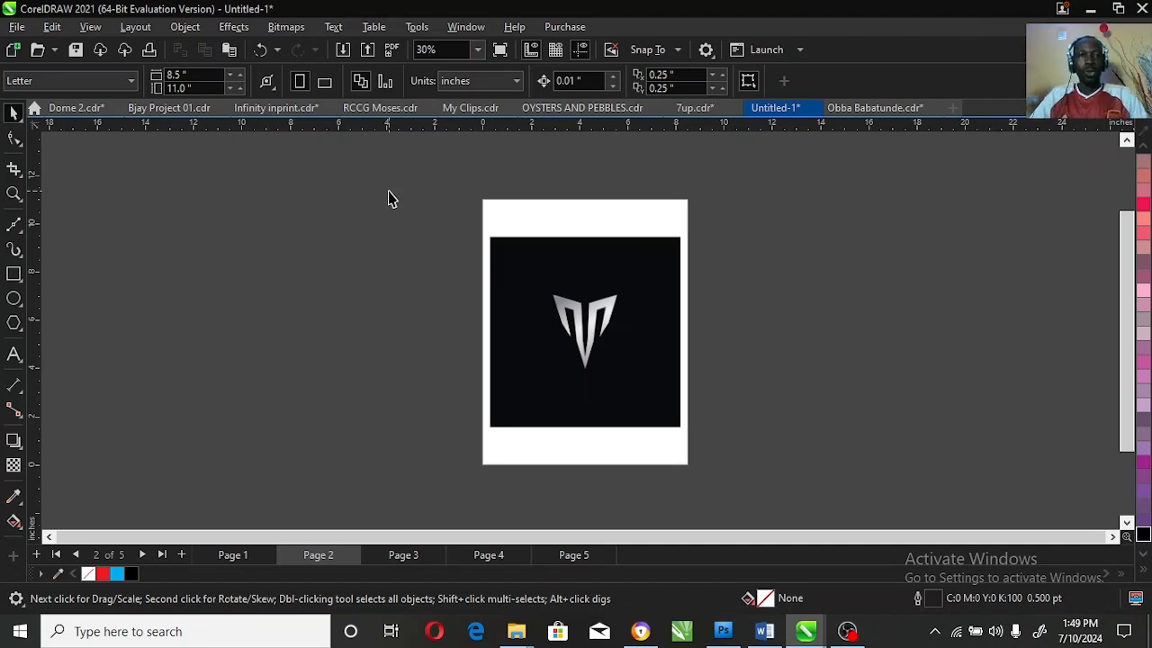
left_click(14, 192)
left_click_drag(491, 230, 683, 430)
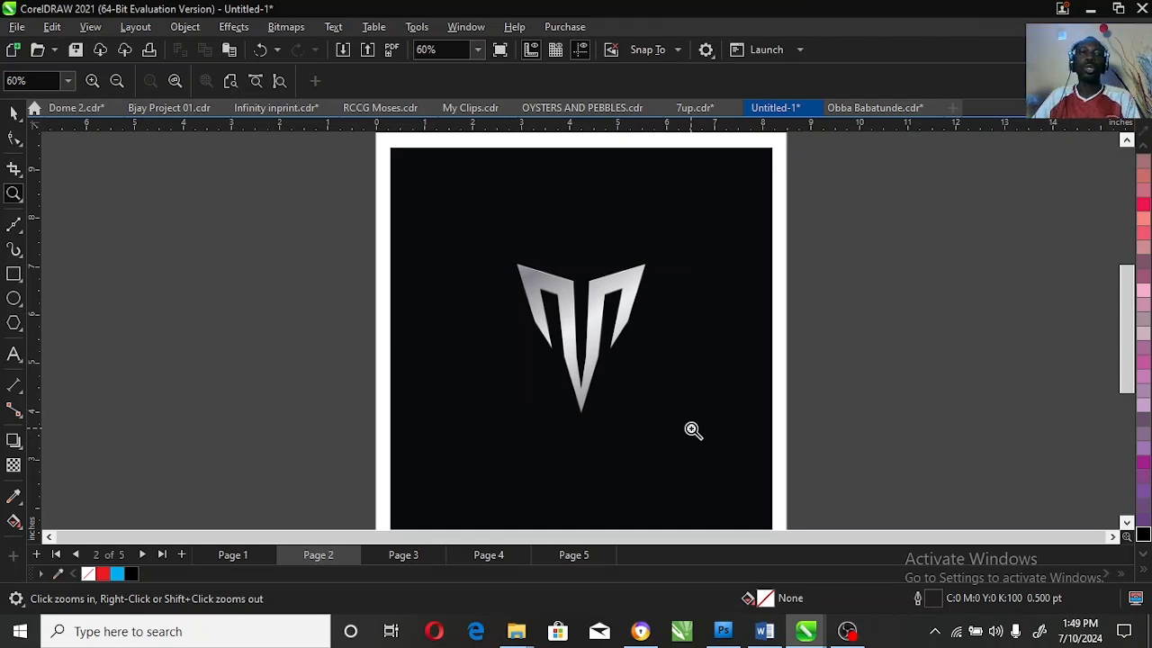
left_click(14, 137)
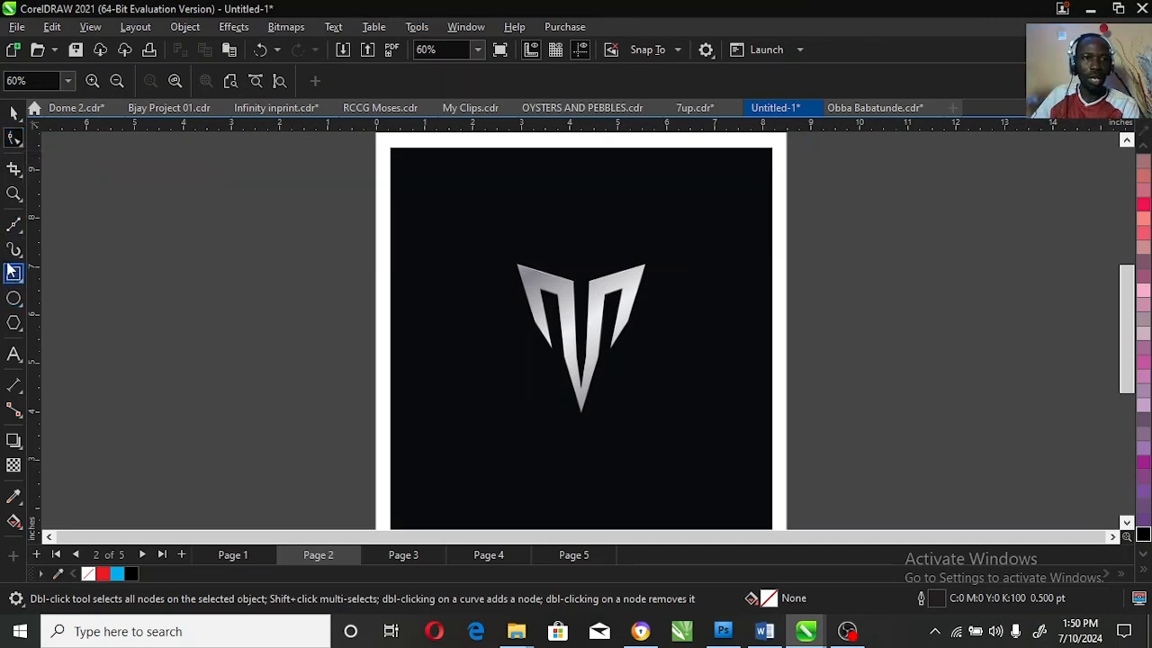
left_click(14, 196)
left_click_drag(489, 239, 687, 434)
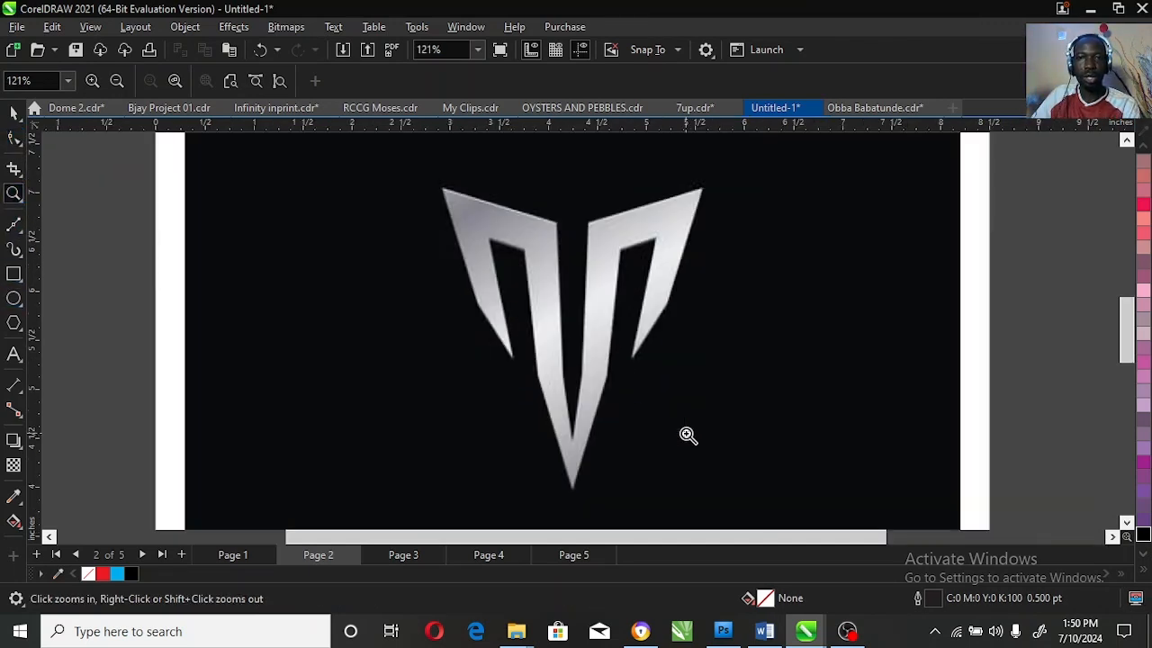
left_click(13, 274)
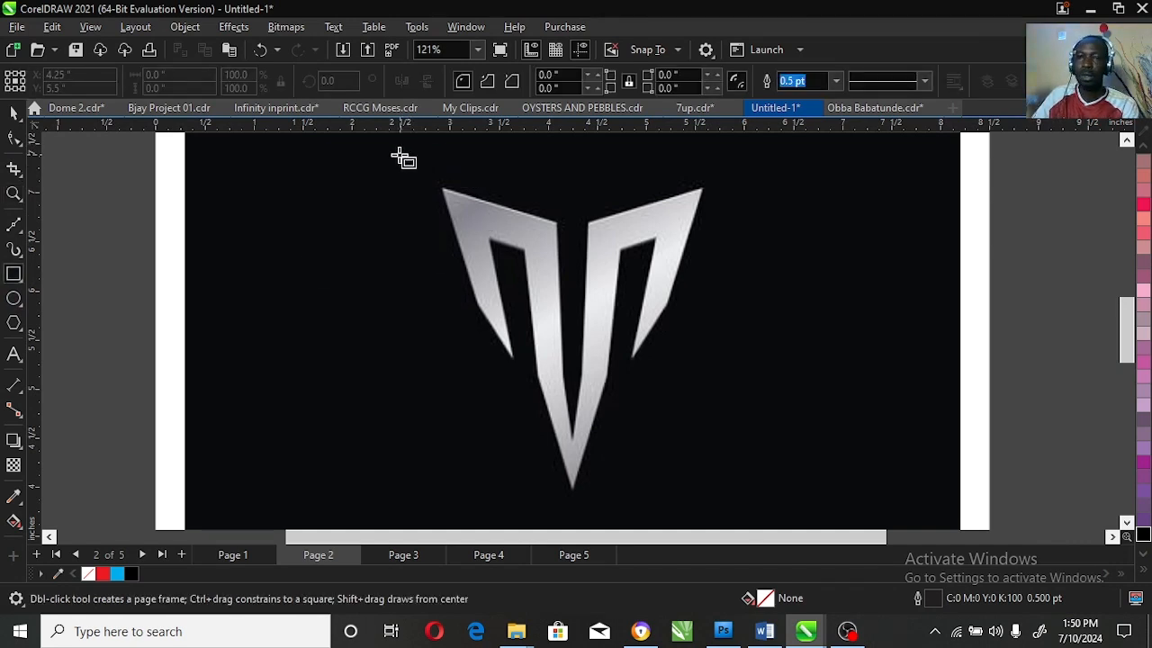
left_click_drag(398, 155, 752, 516)
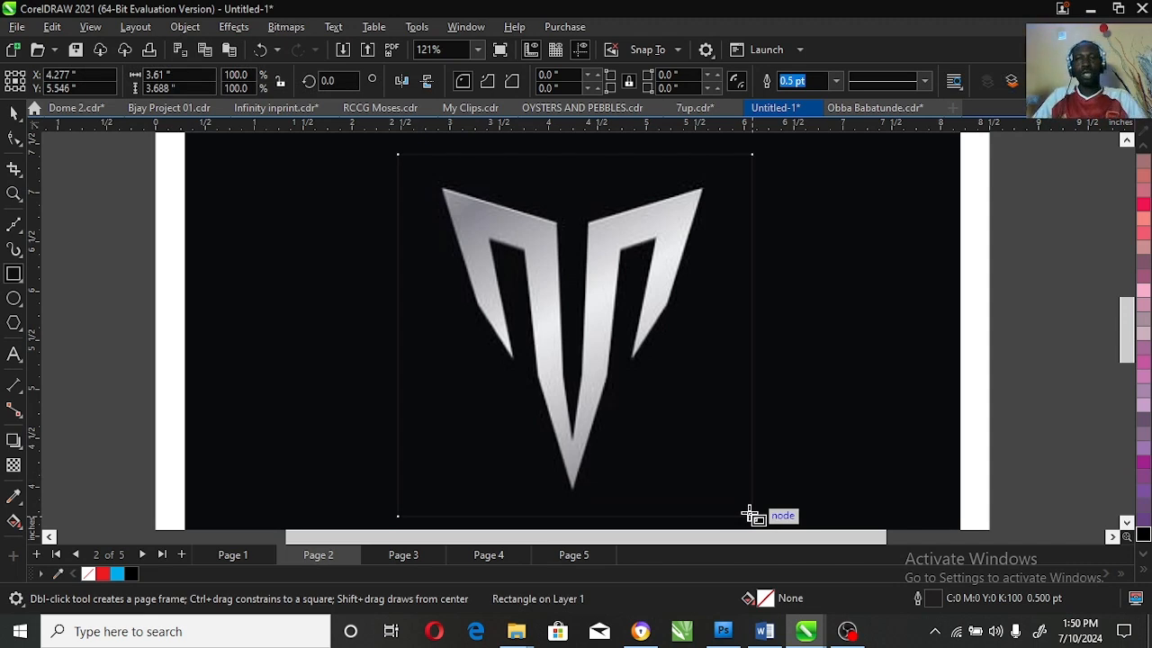
left_click(1144, 571)
right_click(1083, 244)
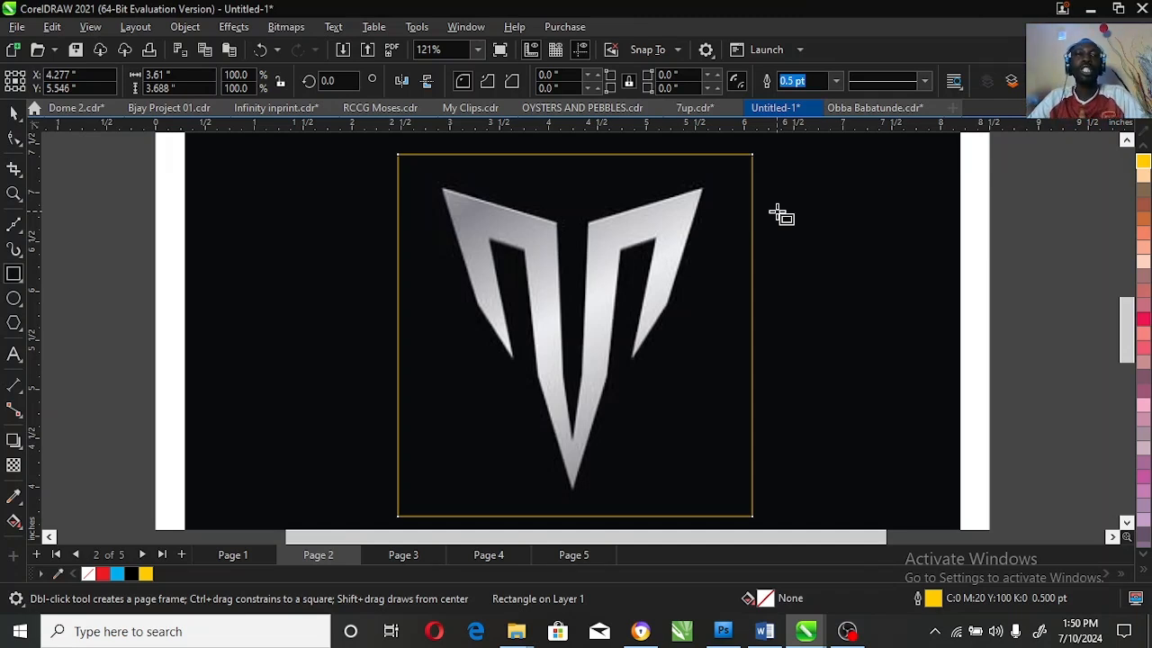
Step: Convert the rectangle to curves and move its two upper corner nodes onto the logo's upper outer tips
left_click(14, 141)
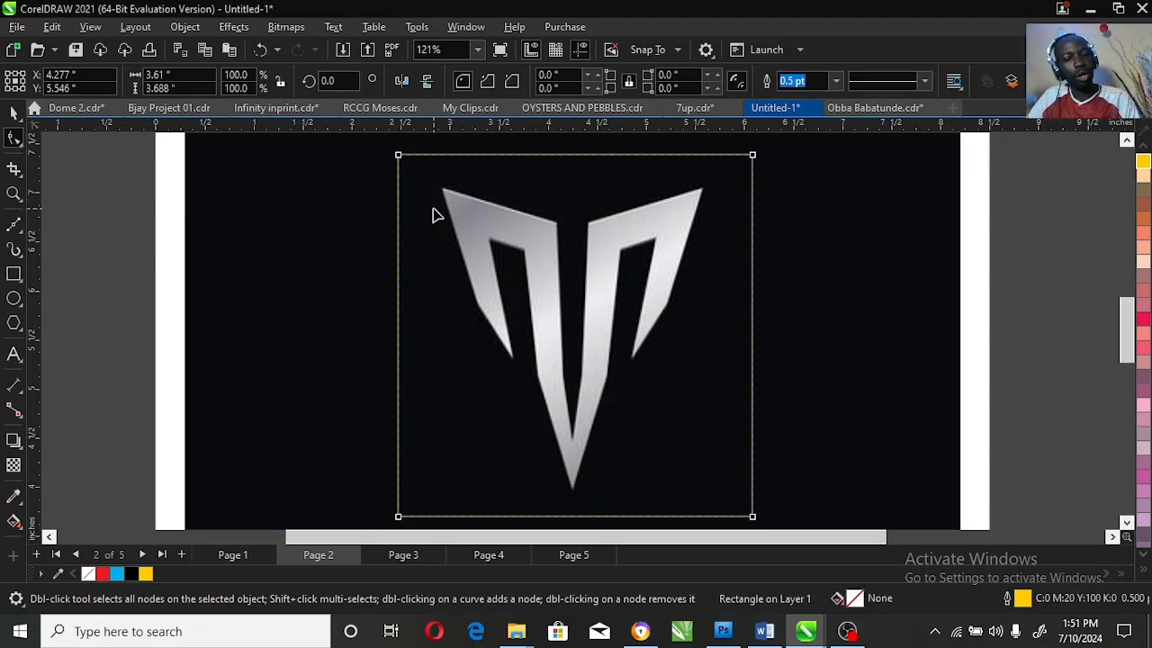
key("ctrl+q")
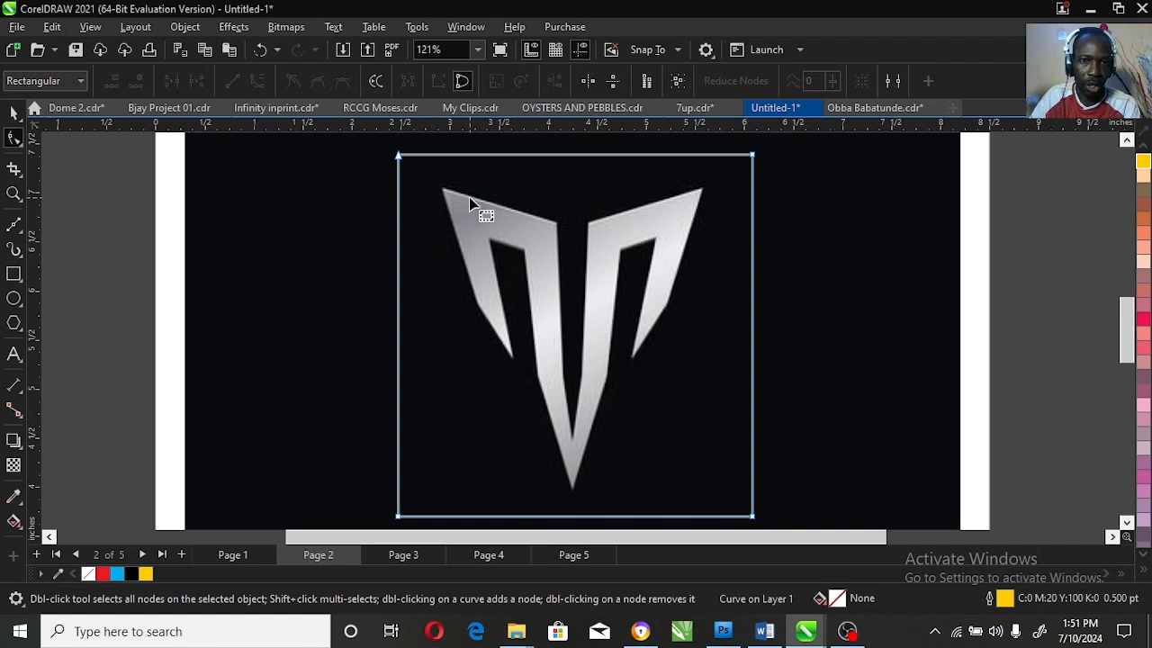
left_click_drag(398, 155, 442, 191)
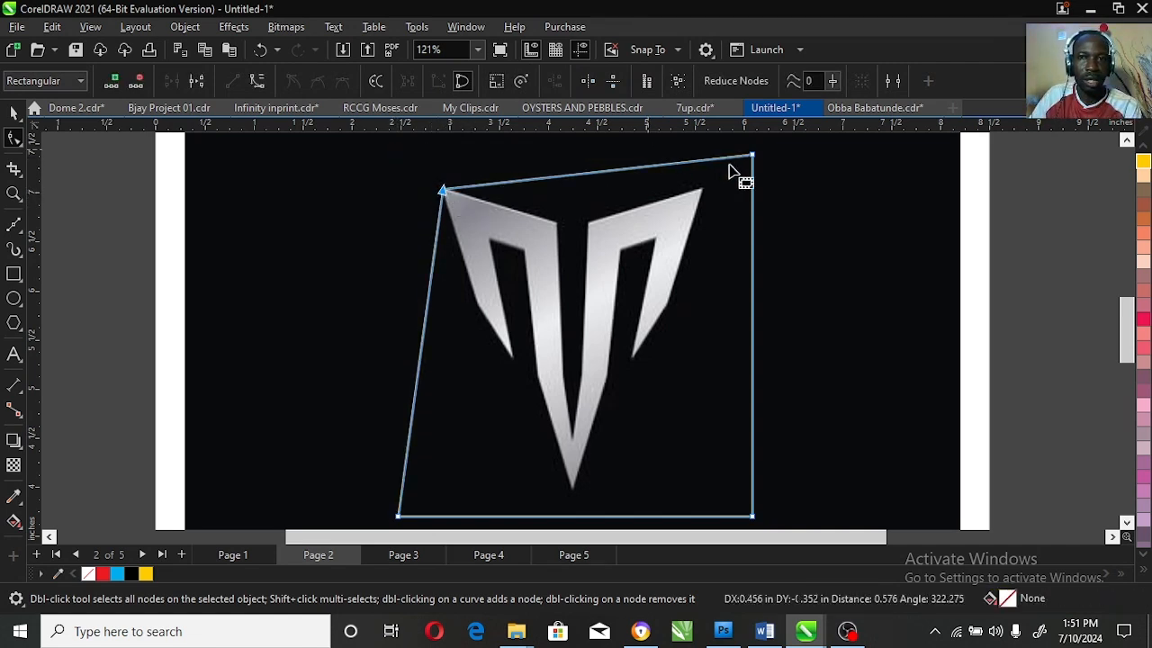
double_click(752, 156)
key("ctrl+z")
mouse_move(752, 156)
left_mouse_down()
mouse_move(719, 193)
mouse_move(704, 190)
left_mouse_up()
Step: Add two nodes along the outline's top edge and fit them to the logo's inner upper corners beside the central gap
left_click(555, 191)
double_click(557, 191)
left_click_drag(558, 191, 587, 219)
key("space")
left_click(15, 192)
left_click_drag(512, 198, 663, 286)
left_click(18, 138)
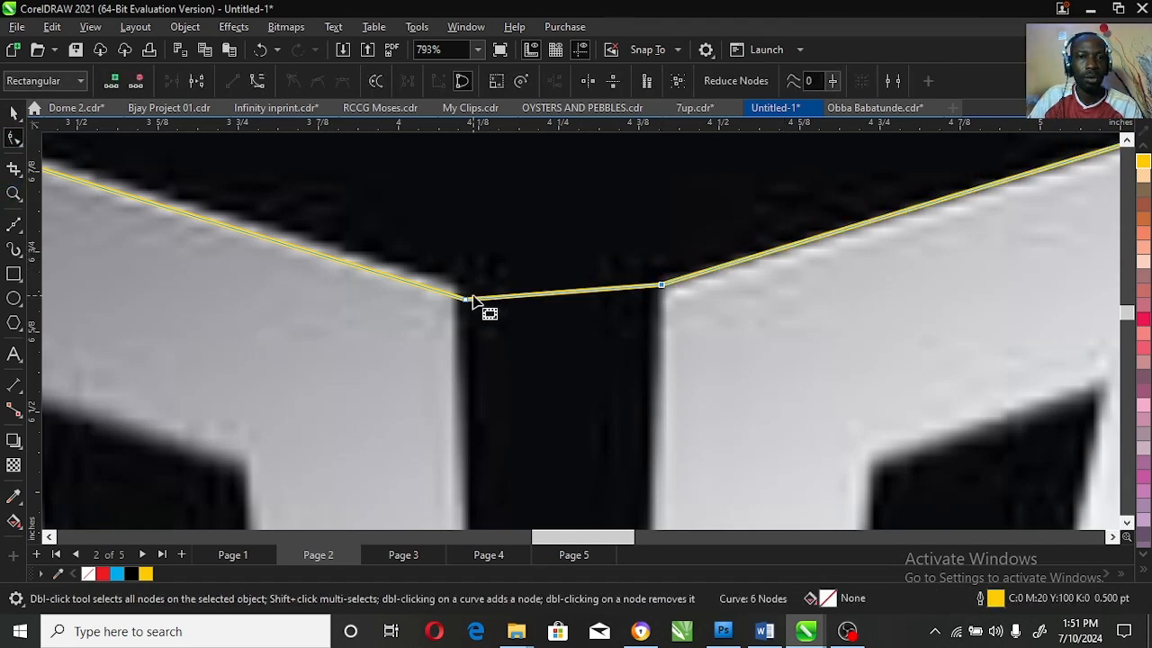
left_click_drag(467, 299, 455, 288)
left_click(15, 193)
right_click(738, 319)
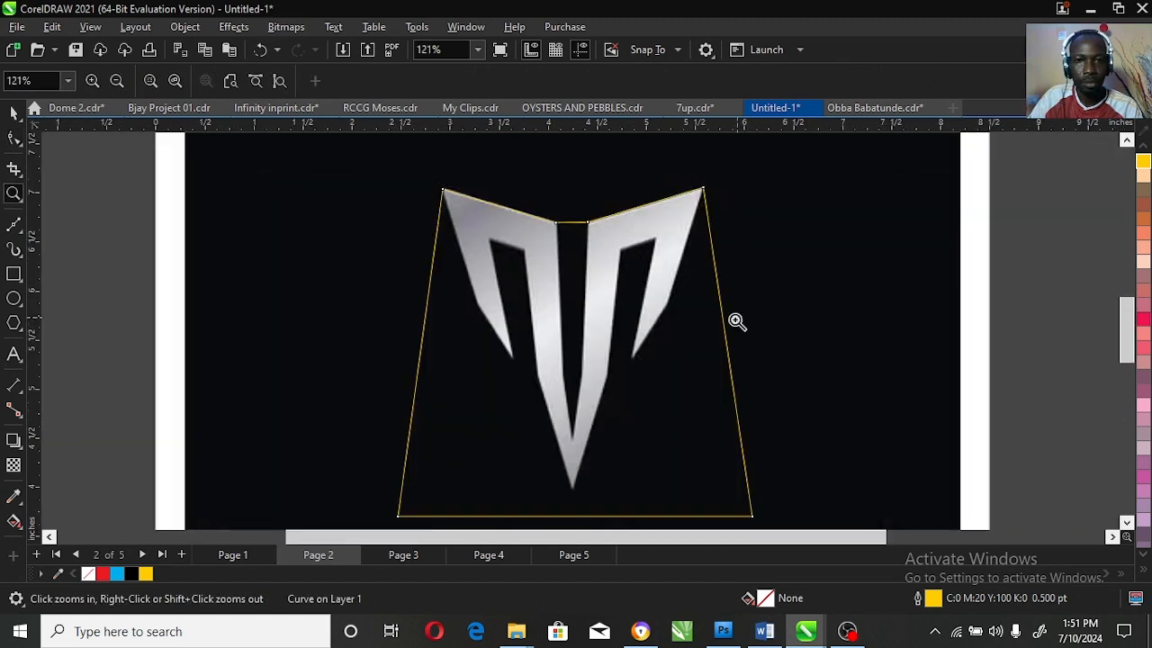
Step: Move the outline's lower left node to the logo's bottom tip and delete the lower right node
left_click(14, 137)
left_click_drag(395, 520, 573, 490)
left_click(752, 517)
key("Delete")
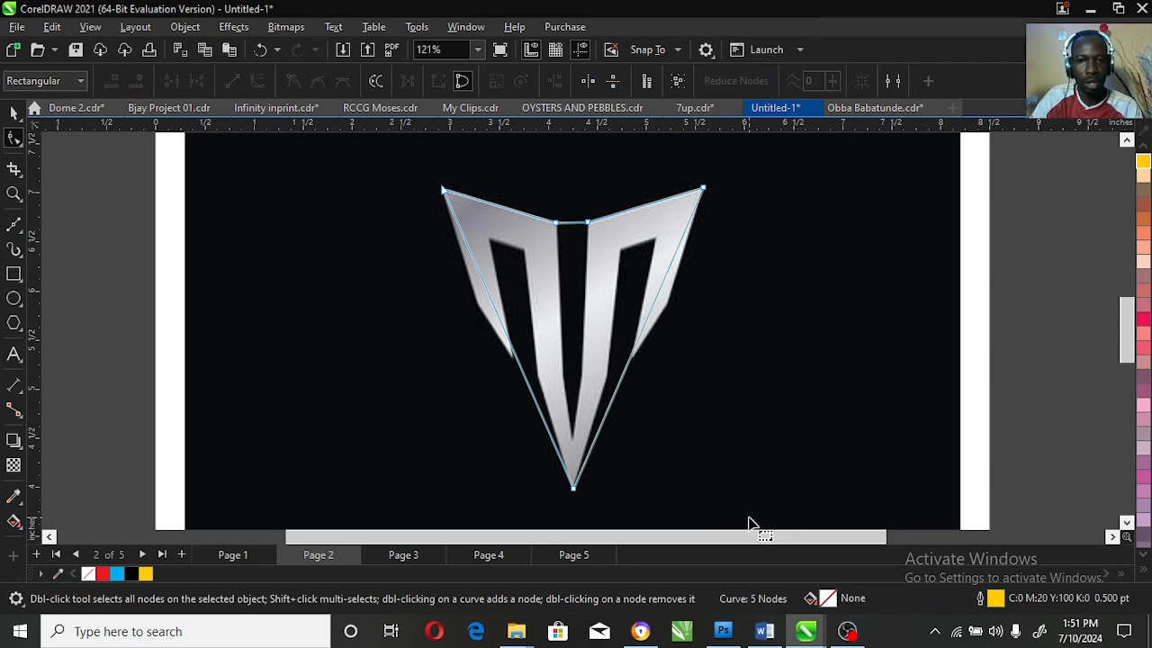
Step: Add nodes to the outline's right side and fit them to the right wing's outer bend and lower tip
left_click(13, 194)
left_click(542, 280)
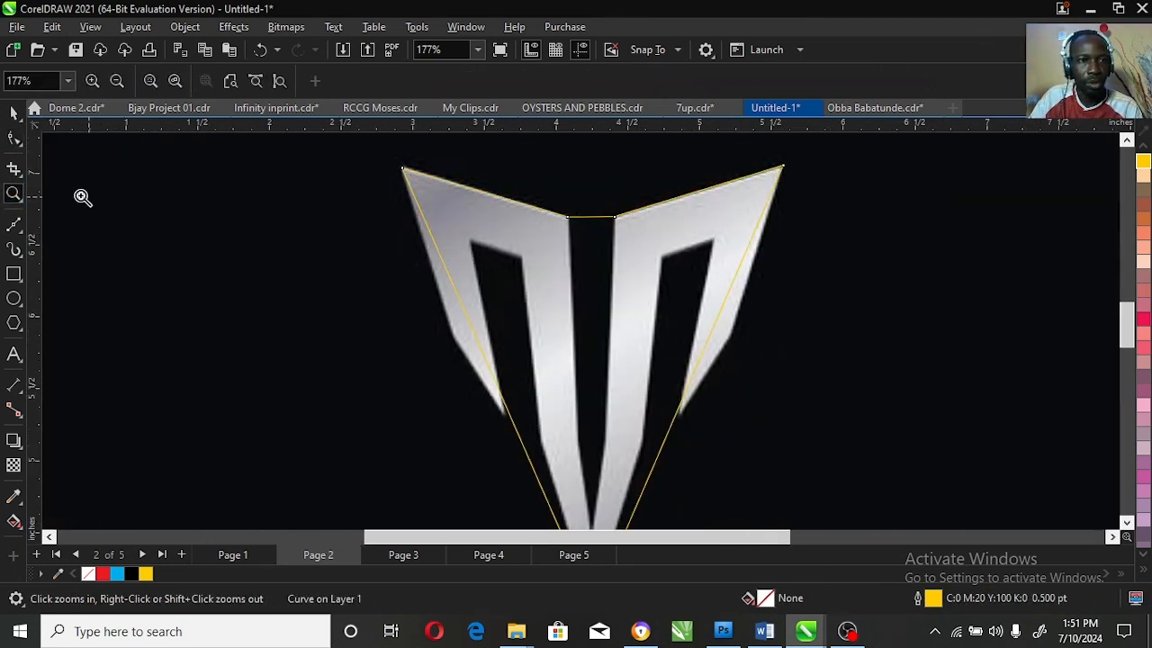
left_click(14, 138)
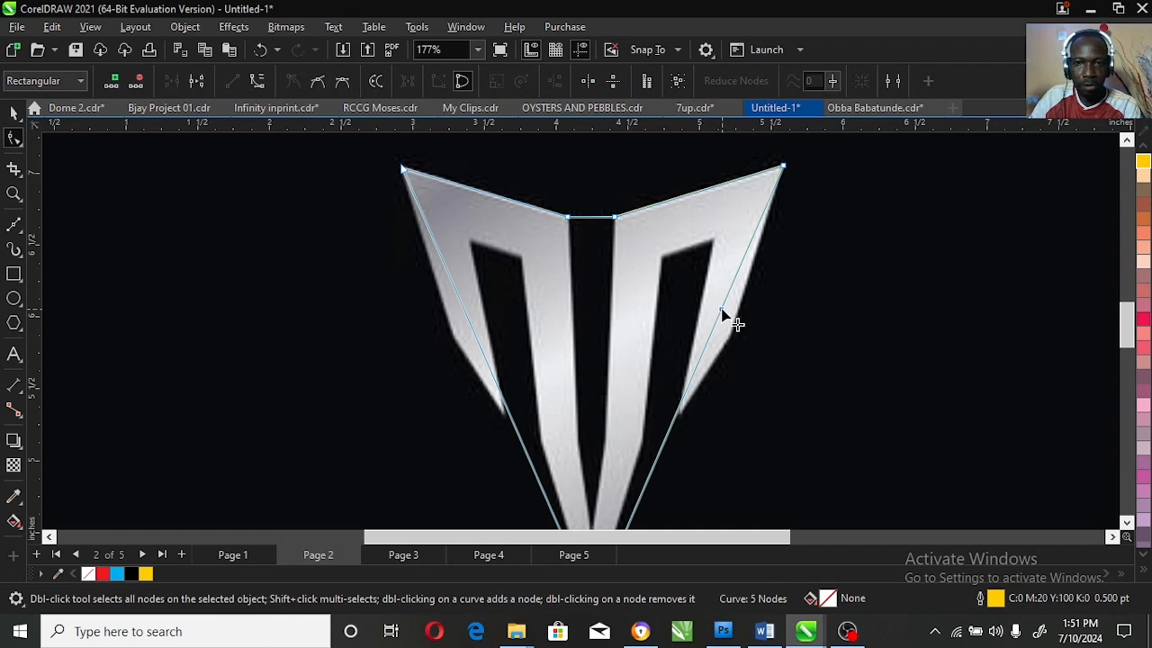
double_click(723, 314)
left_click_drag(723, 313, 728, 338)
double_click(690, 415)
left_click_drag(689, 415, 679, 414)
Step: Add nodes to the outline's left side and fit them to the left wing's outer bend and lower tip
double_click(506, 410)
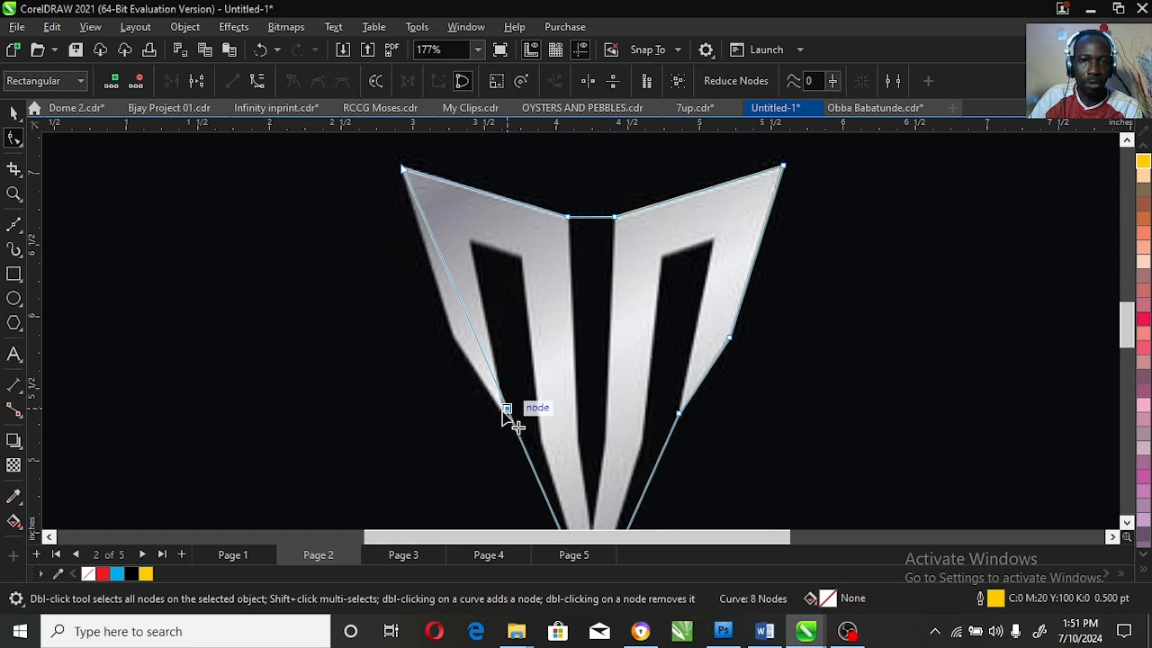
left_click_drag(507, 410, 452, 337)
double_click(492, 417)
left_click_drag(492, 416, 504, 413)
Step: Add nodes to trace the left slot's two upper corners and the outer bend of the left stem
left_click_drag(523, 454, 468, 239)
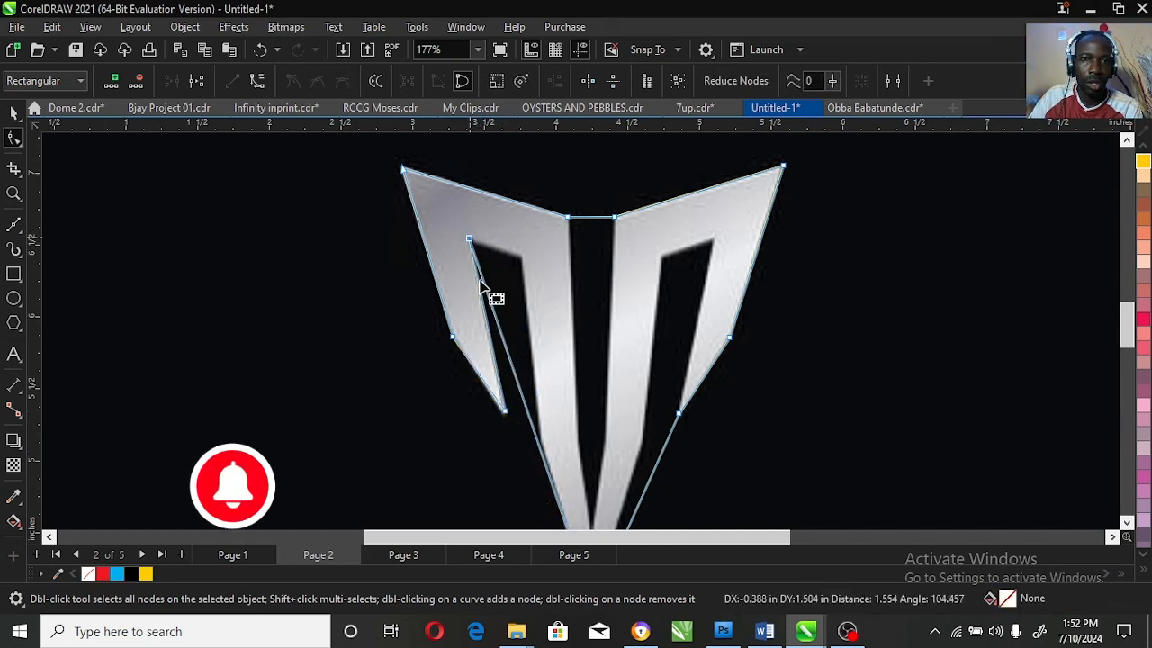
left_click_drag(496, 311, 521, 257)
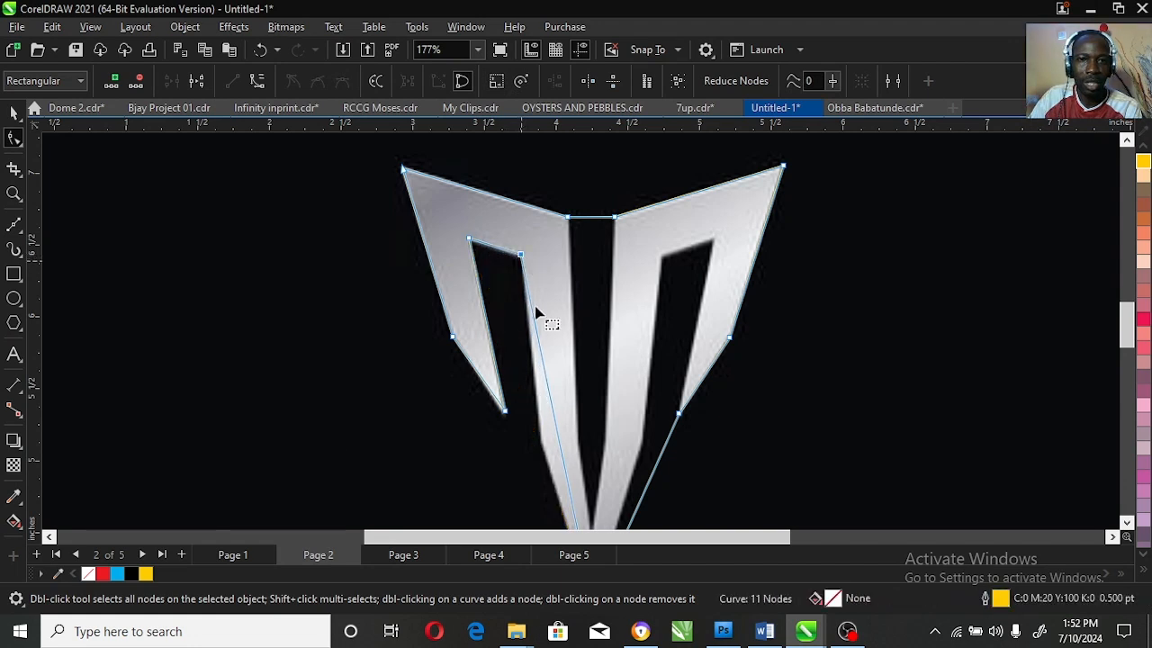
double_click(545, 387)
left_click_drag(545, 389, 542, 442)
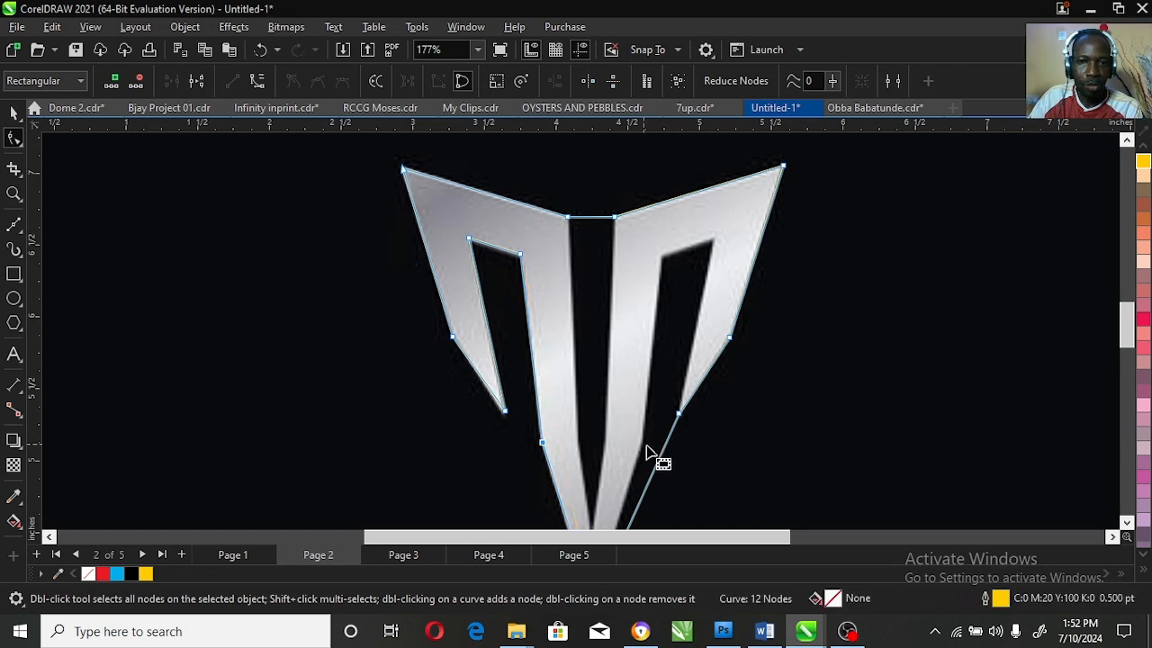
Step: Add nodes to trace the right slot's two upper corners and the outer bend of the right stem
double_click(660, 456)
left_click_drag(660, 456, 675, 268)
double_click(660, 425)
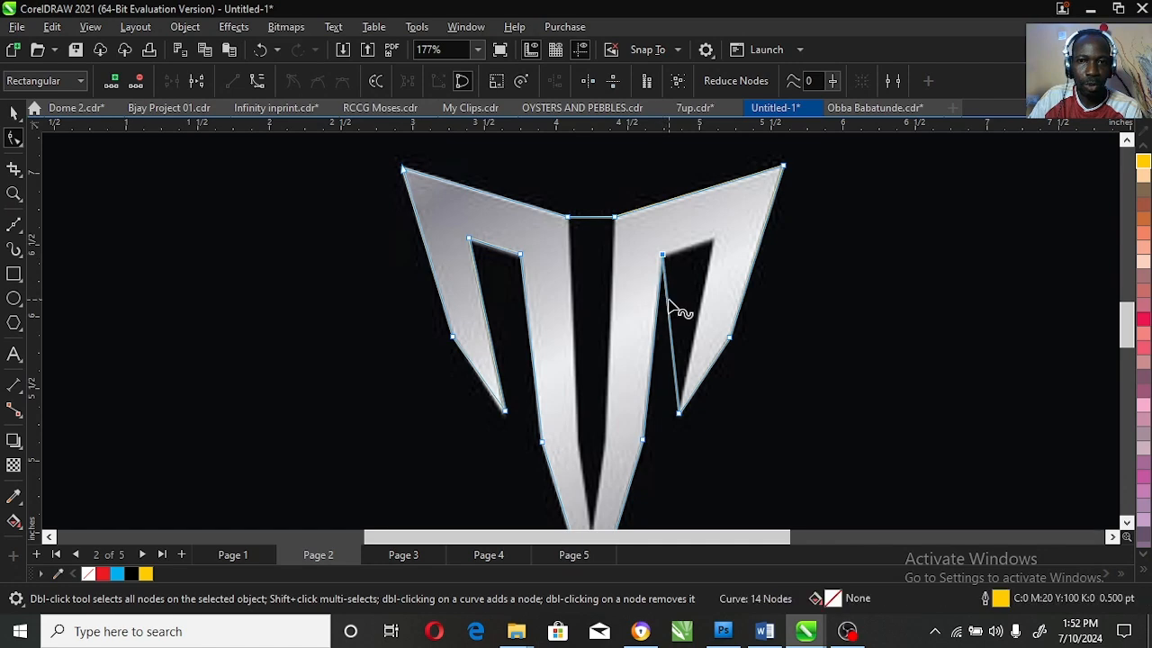
left_click_drag(669, 310, 726, 232)
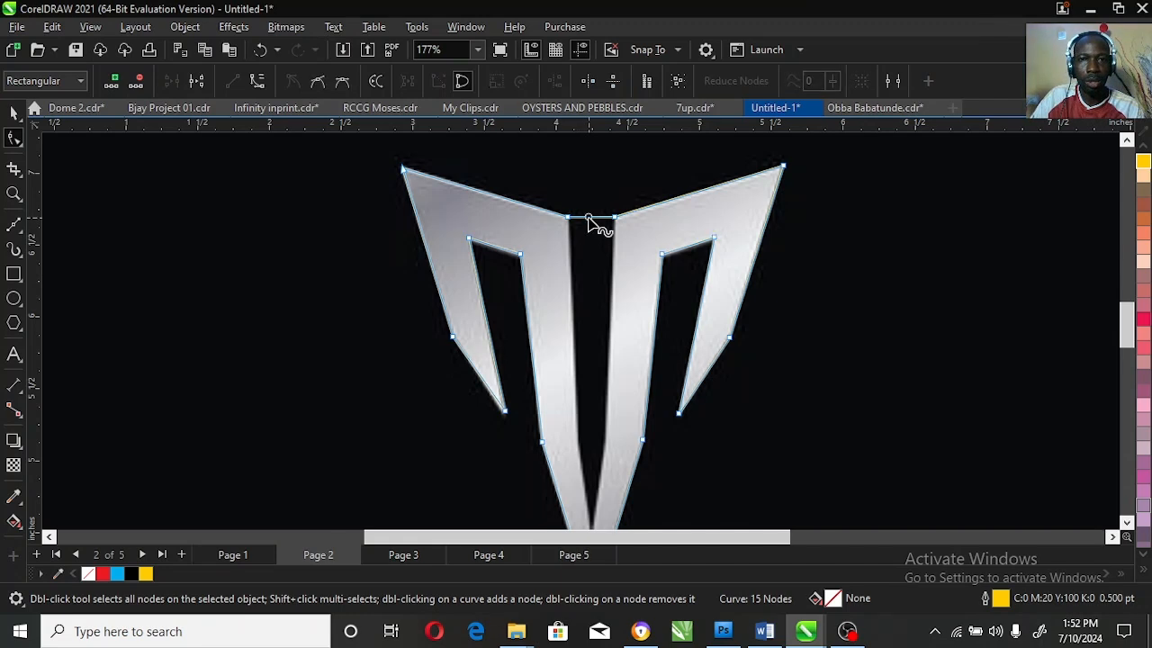
Step: Add nodes between the two stems to trace the central V-shaped gap, including its bottom point and both inner bends
double_click(587, 218)
left_click_drag(587, 217, 582, 441)
left_click_drag(592, 524, 591, 491)
double_click(588, 371)
left_click_drag(584, 393, 611, 410)
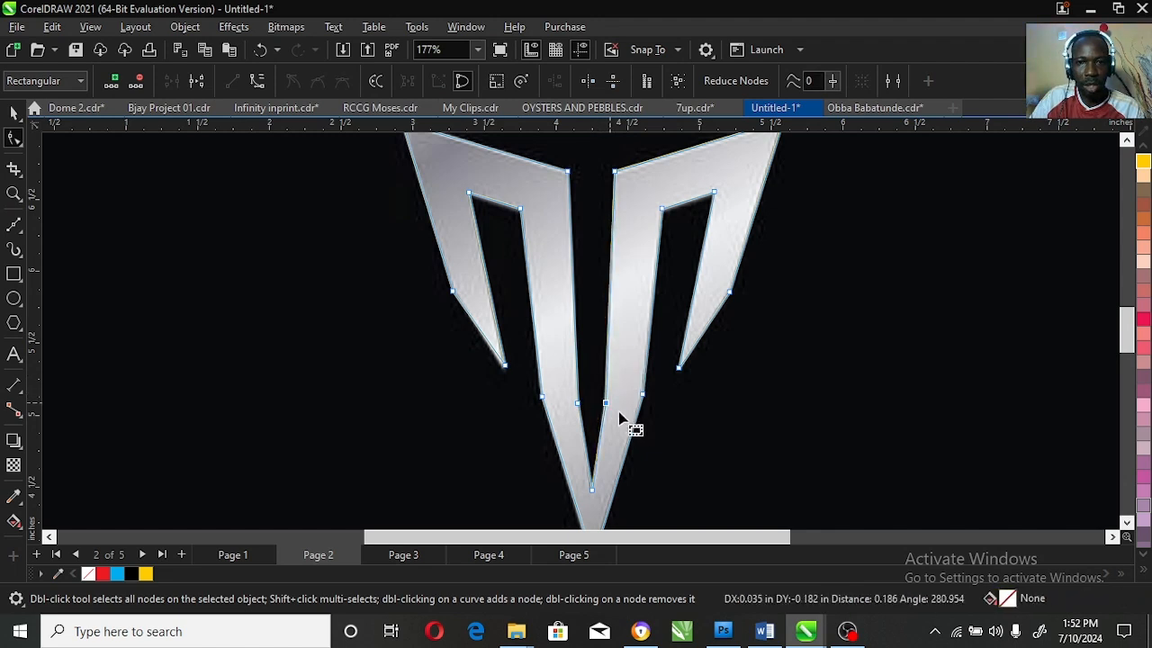
Step: Fine-tune the inner bend nodes of the central gap so they follow the edges of the stems
key("space")
left_click(14, 193)
left_click_drag(506, 355, 858, 473)
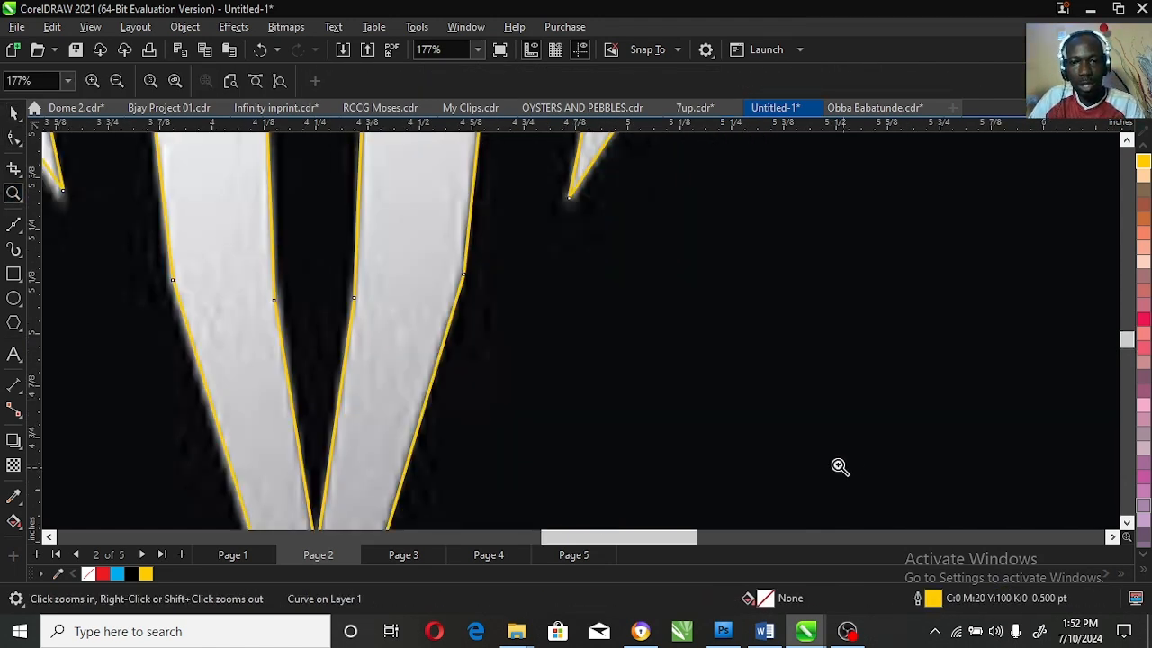
left_click(14, 138)
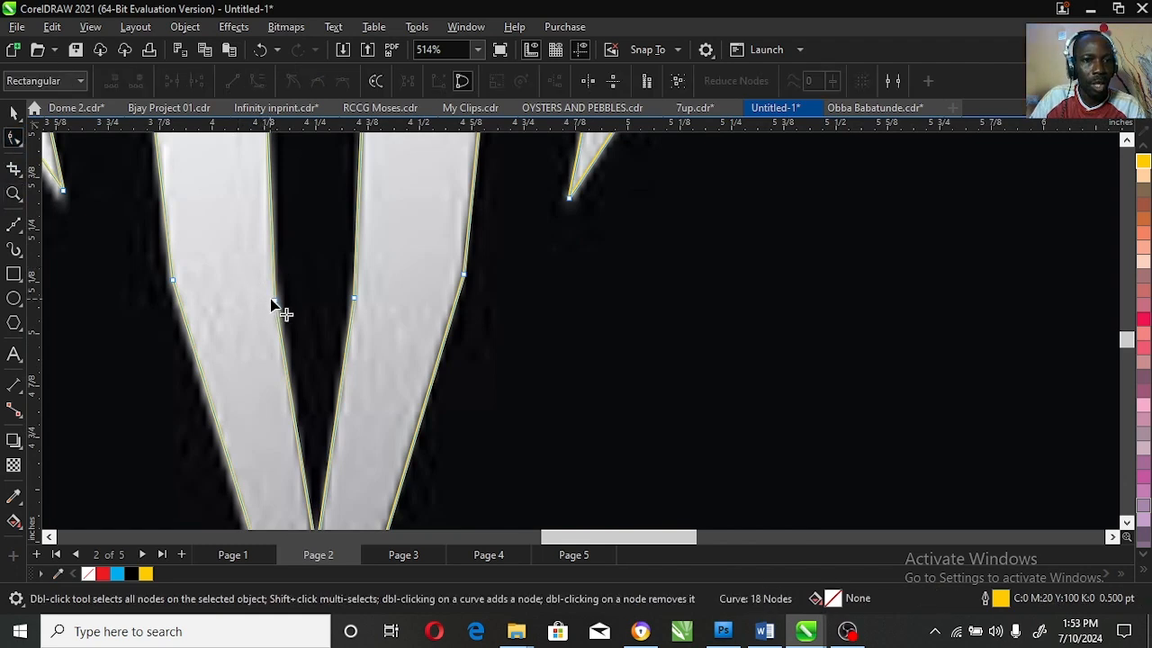
mouse_move(274, 301)
left_mouse_down()
mouse_move(321, 316)
mouse_move(355, 308)
mouse_move(355, 292)
left_mouse_up()
key("space")
key("z")
right_click(547, 326)
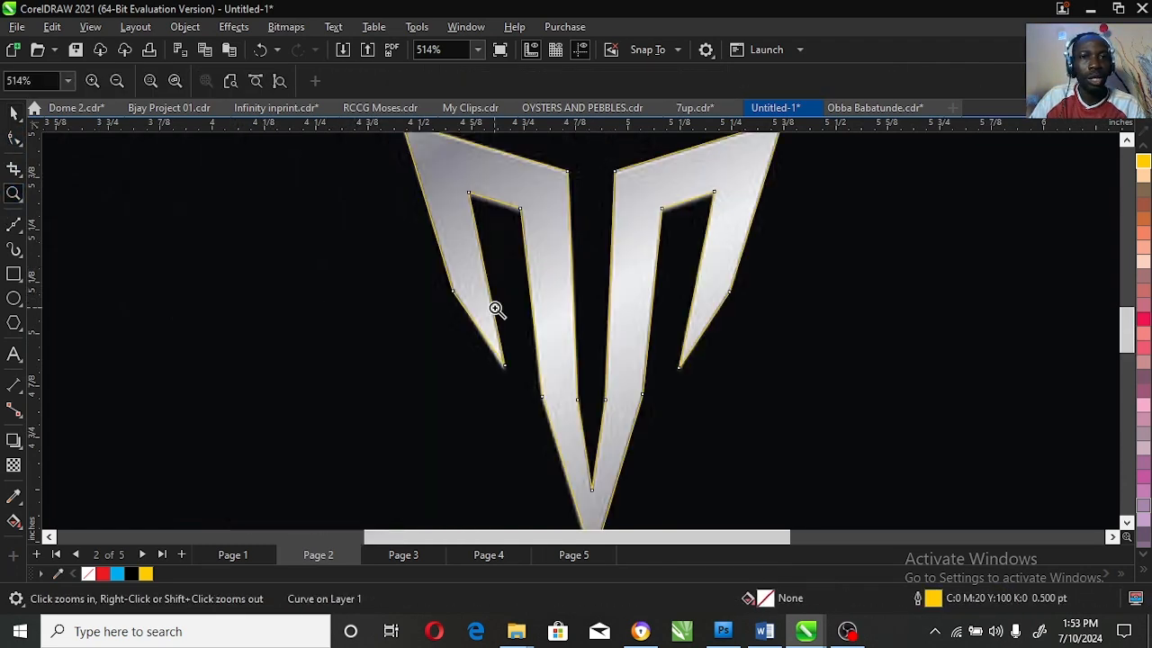
right_click(552, 326)
Step: Fill the traced logo shape with the same yellow as its outline and move it to the right of the original
key("space")
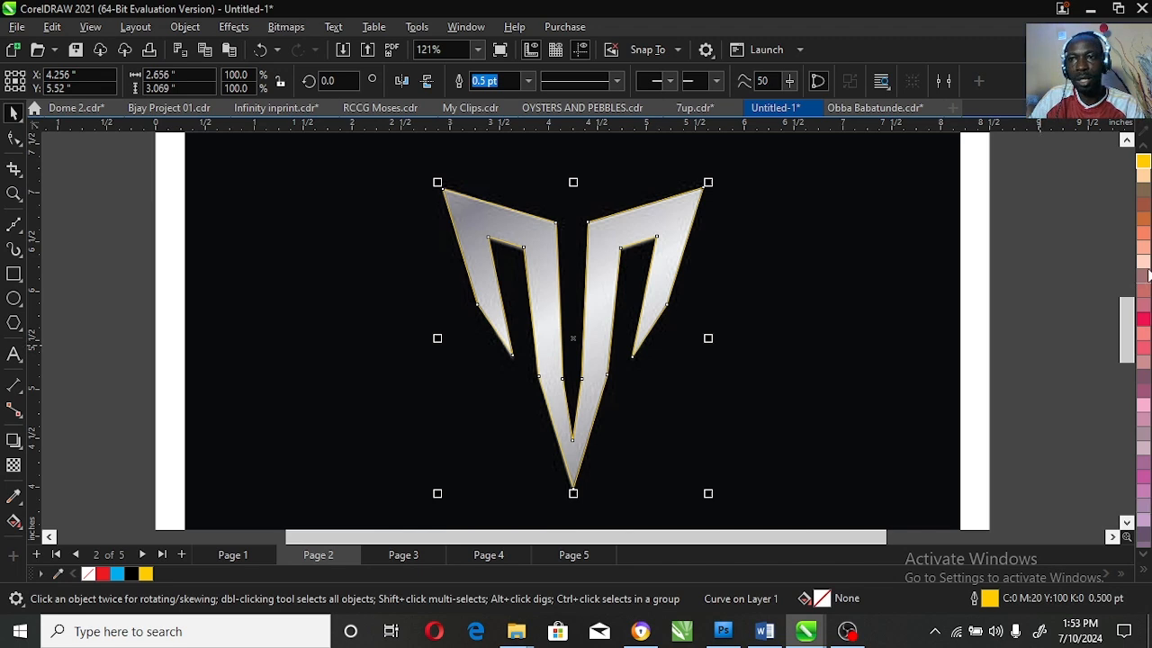
left_click(1143, 163)
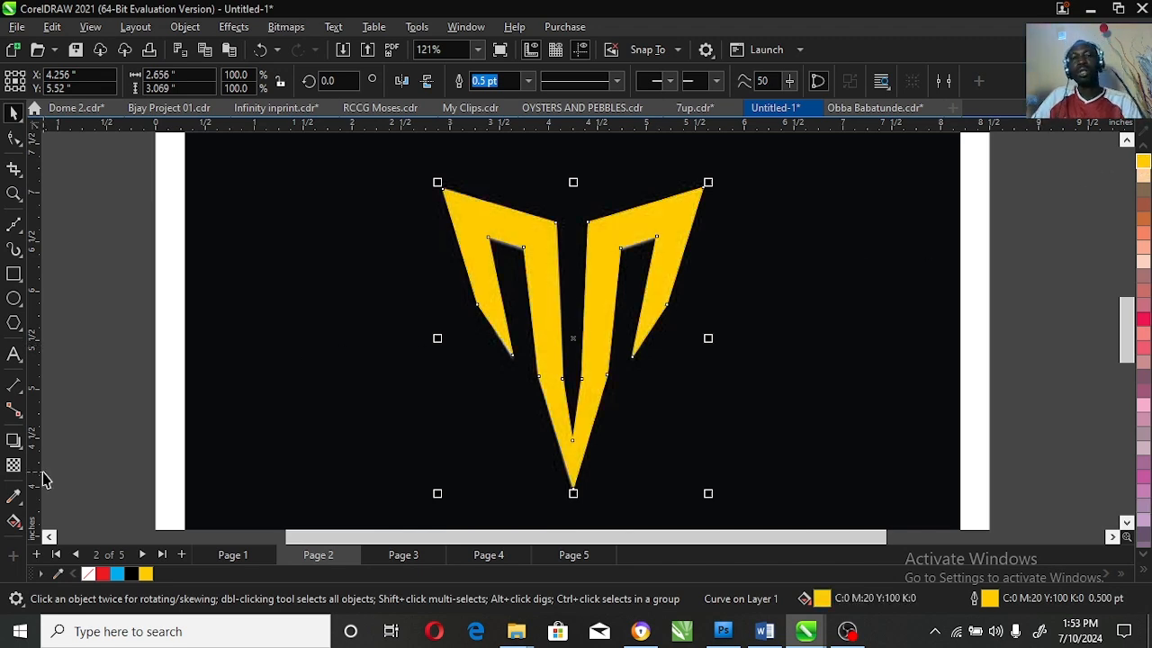
left_click_drag(534, 312, 828, 337)
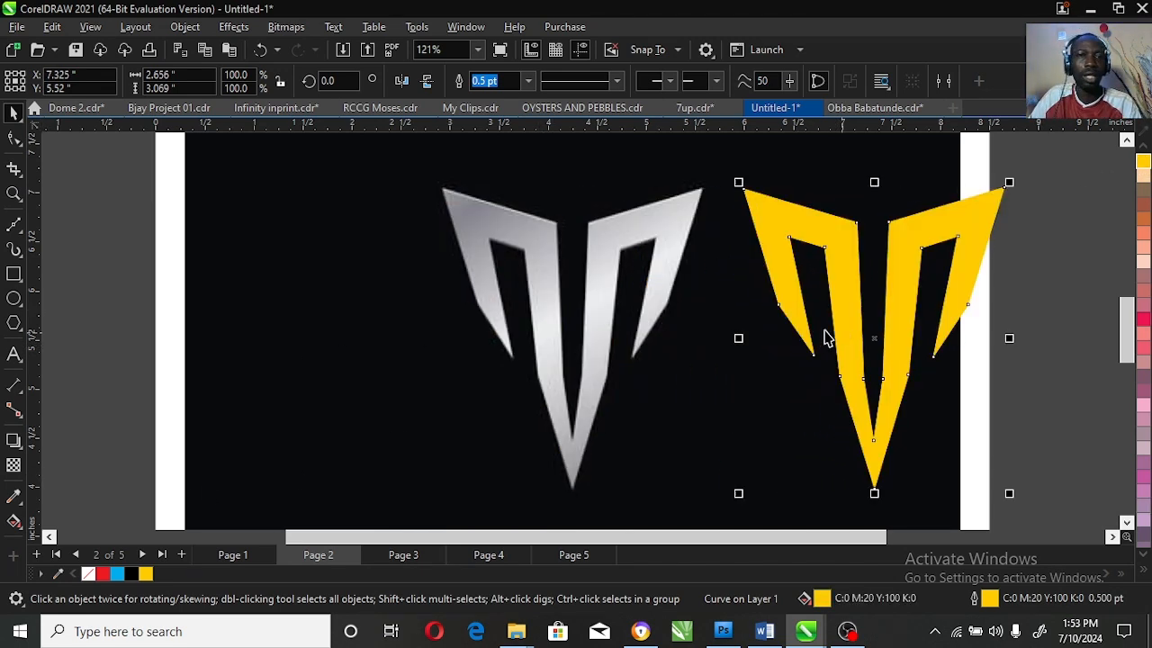
Step: Start a Bézier trace at the silver logo's bottom tip, following the left stem, slot corners and wing tip to the wing's outer bend
left_click(14, 226)
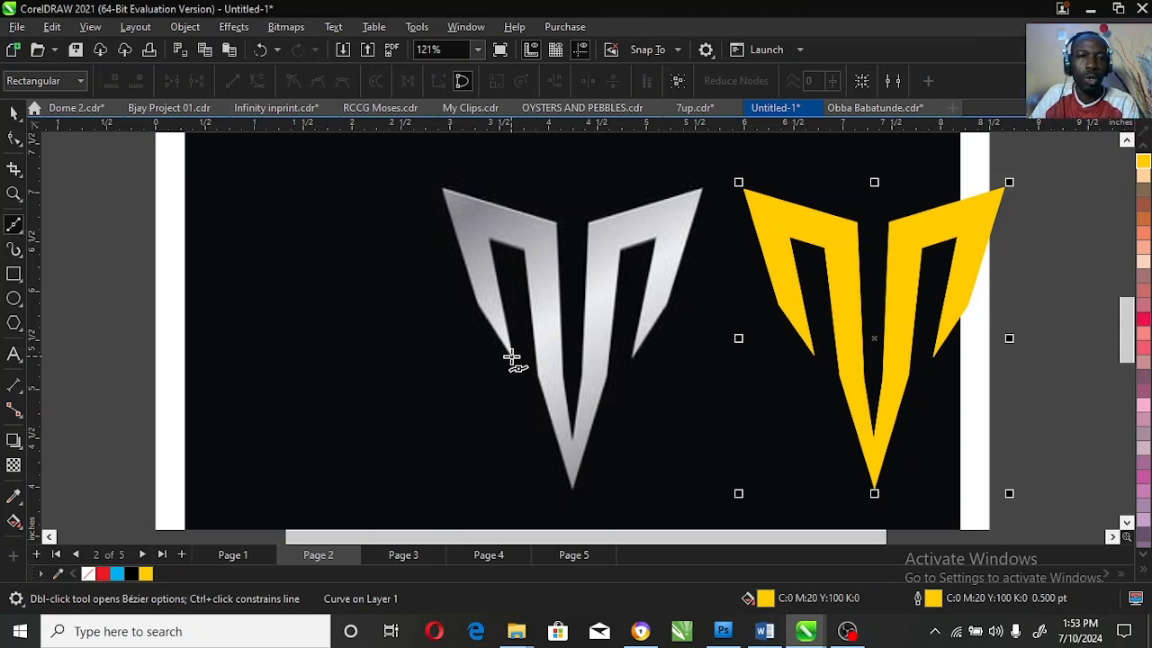
left_click(573, 492)
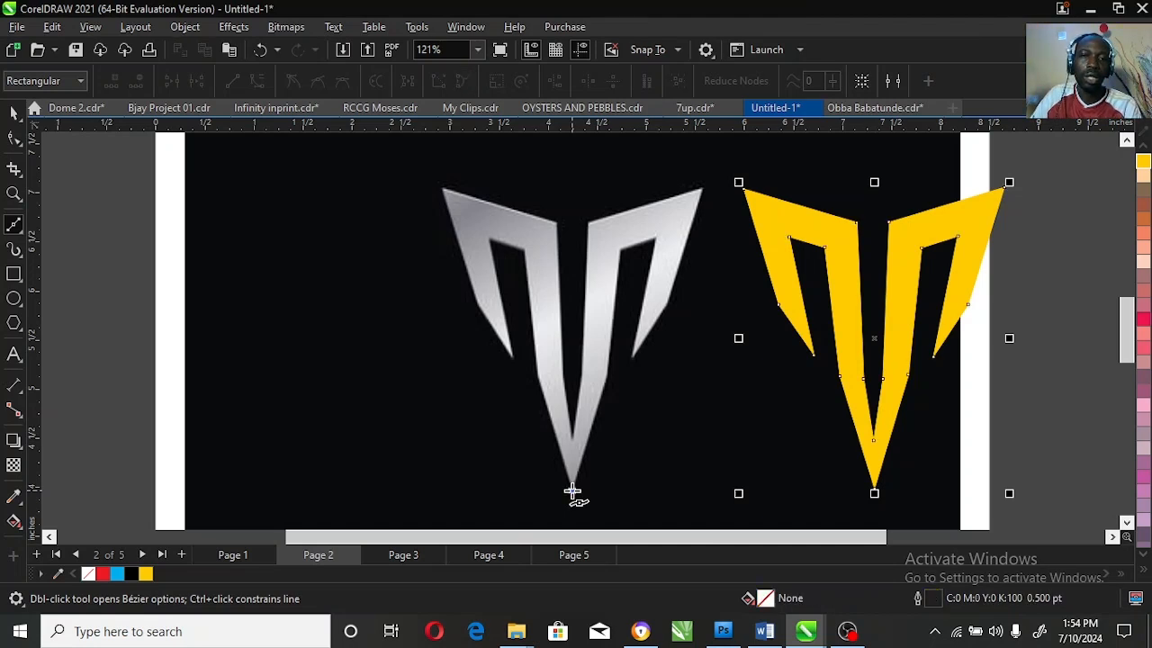
left_click(536, 374)
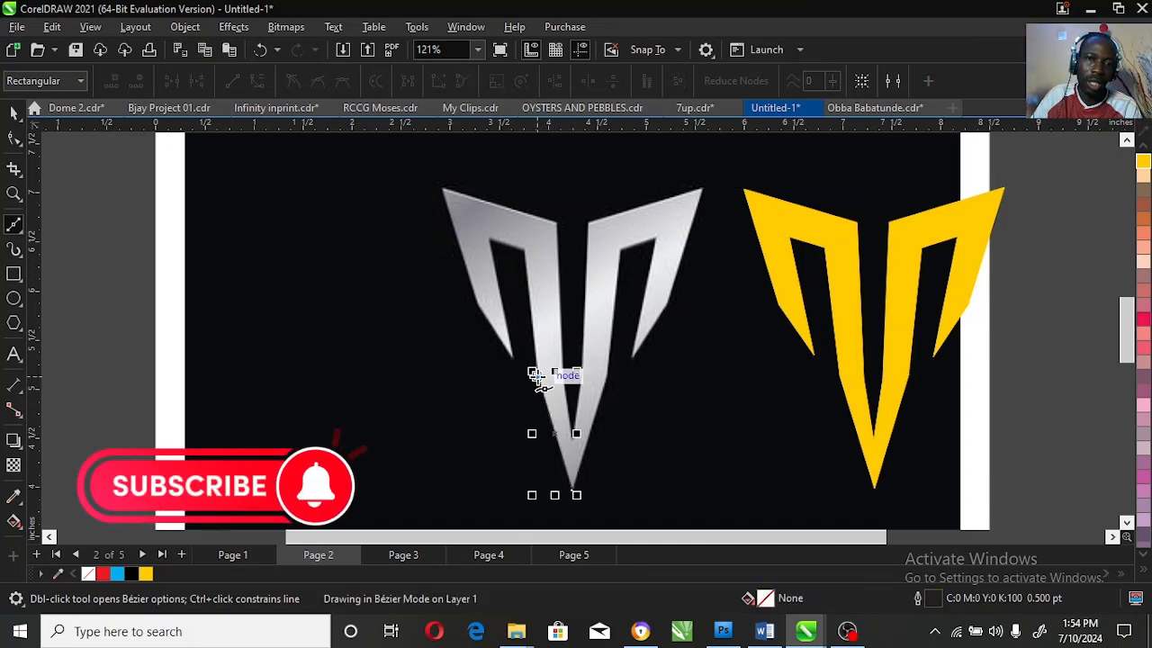
left_click(522, 248)
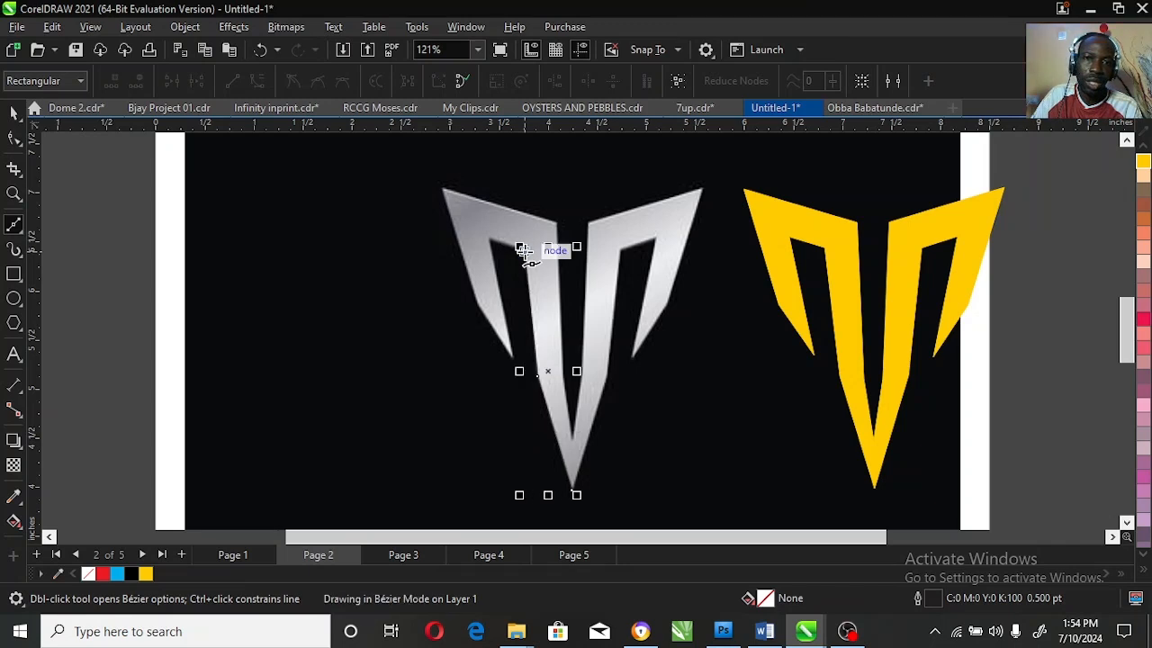
left_click(486, 235)
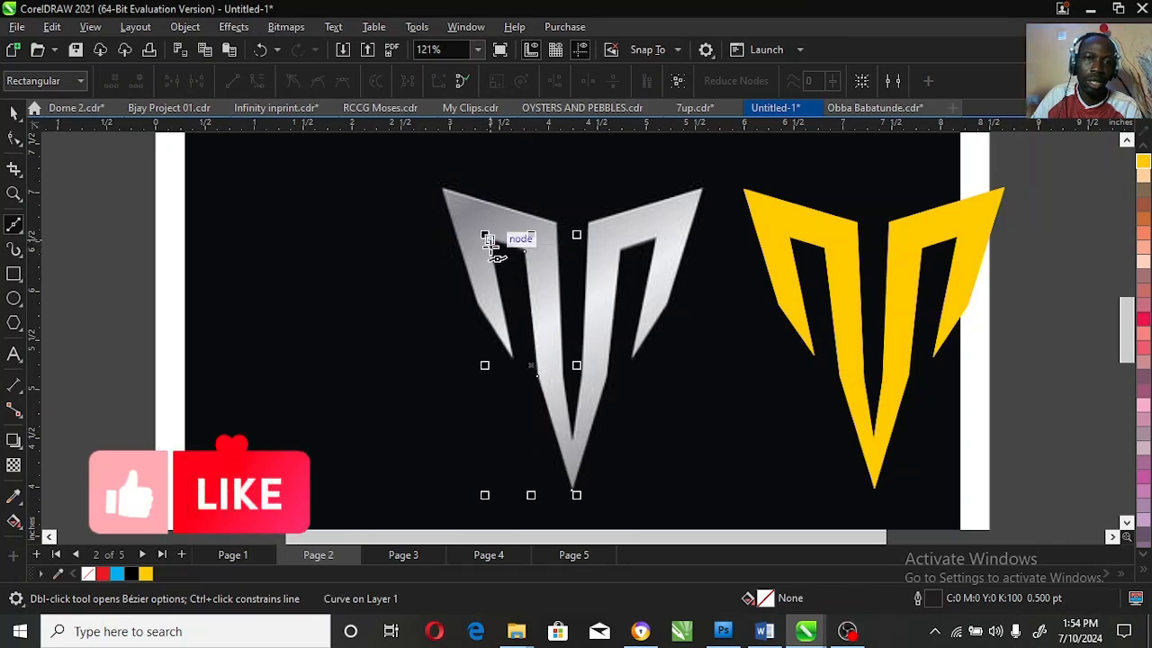
left_click(510, 358)
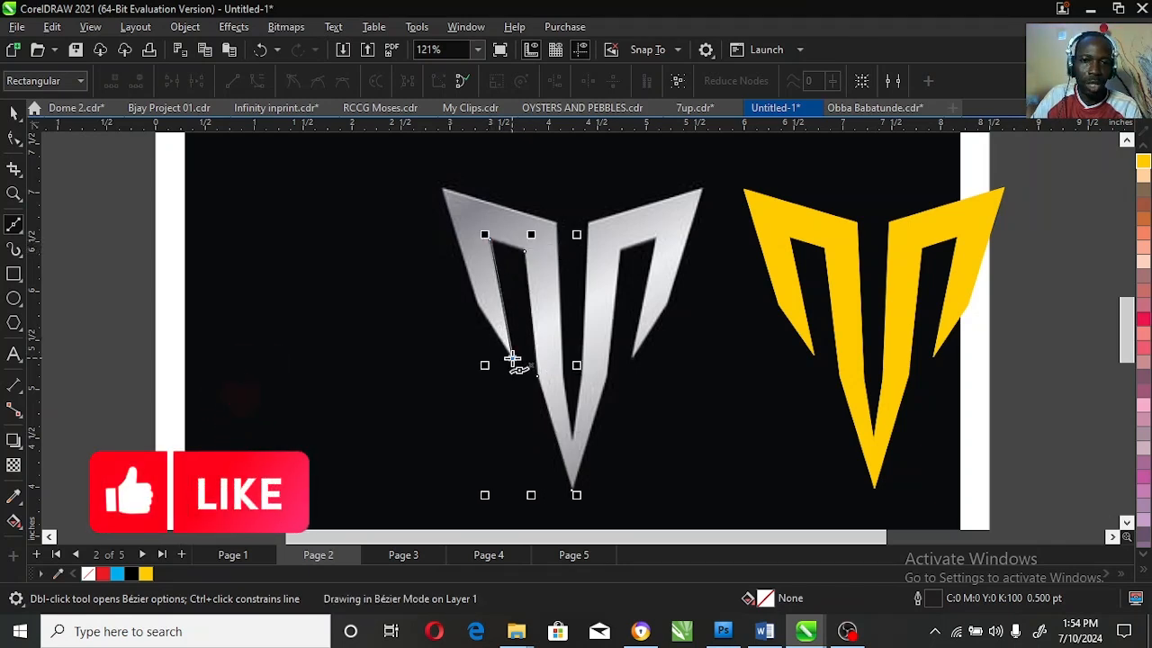
left_click(478, 305)
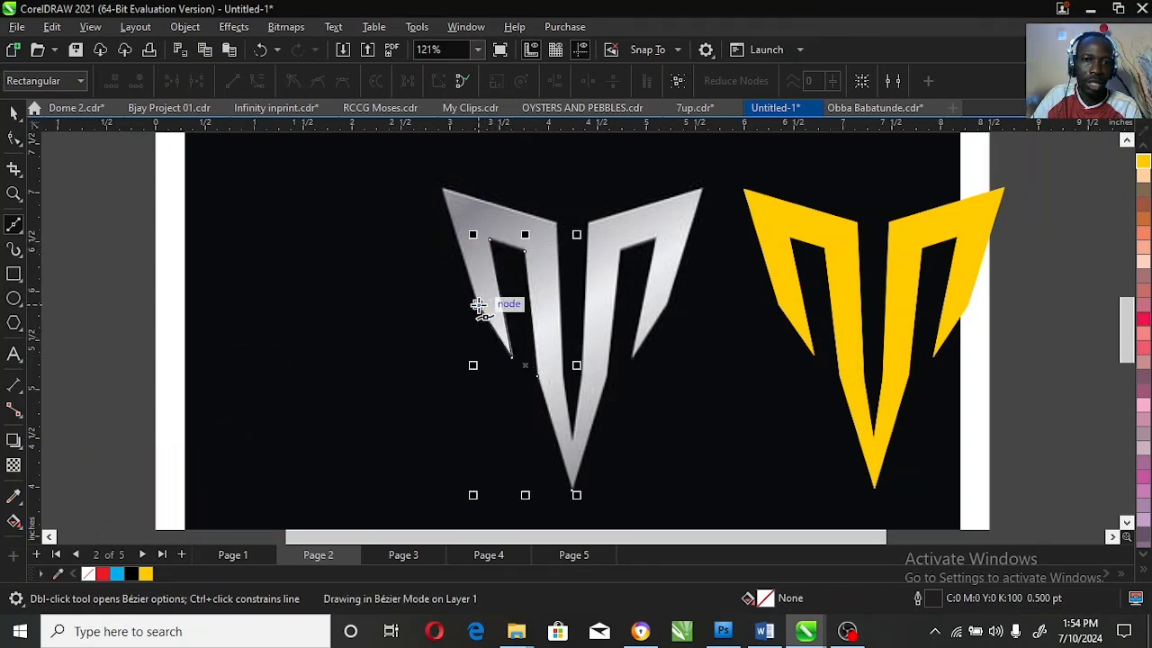
Step: Continue the Bézier path along the upper left edge and the central V-shaped gap to the logo's upper right corner
left_click(443, 191)
left_click(555, 224)
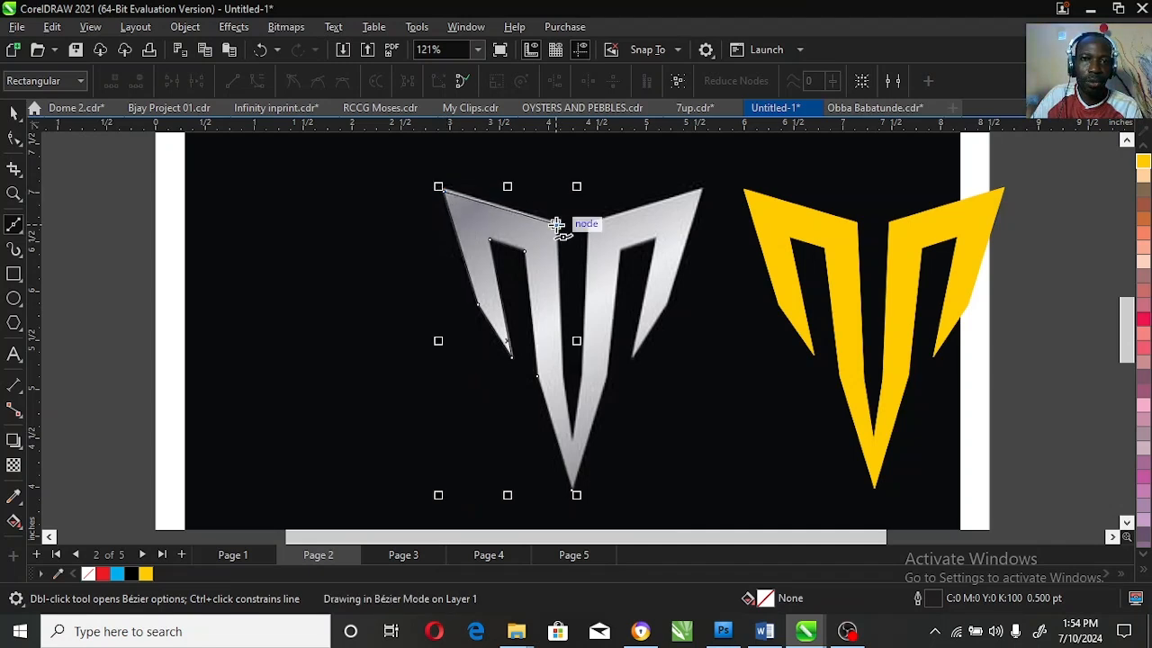
left_click(563, 378)
left_click(571, 441)
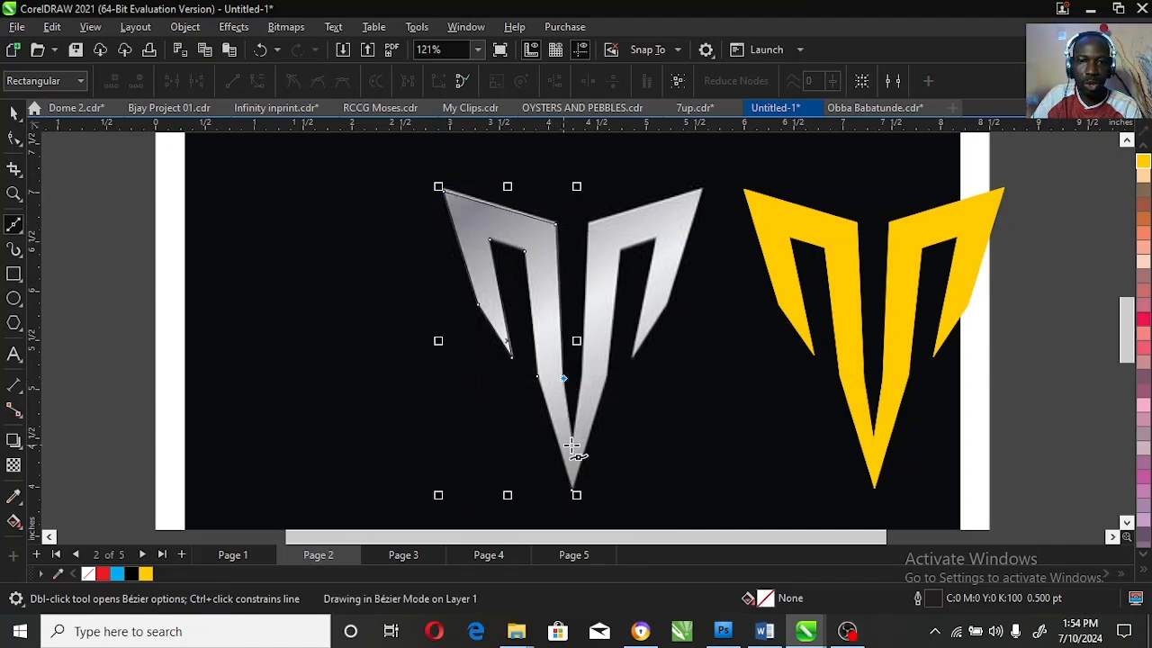
left_click(580, 378)
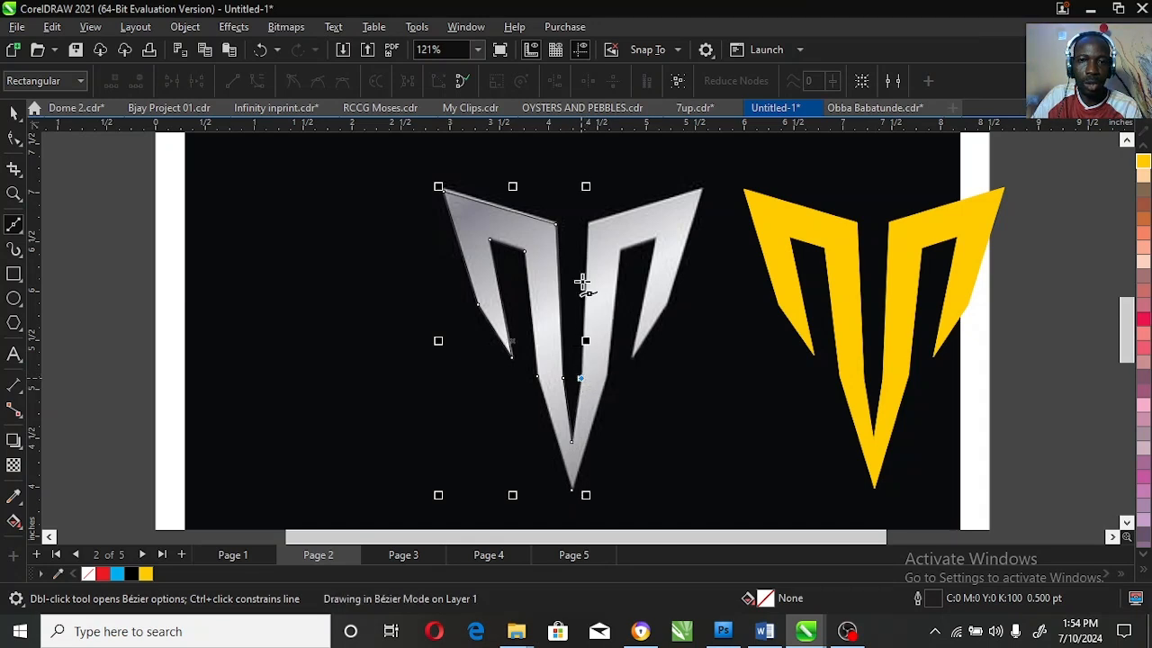
left_click(588, 226)
left_click(701, 189)
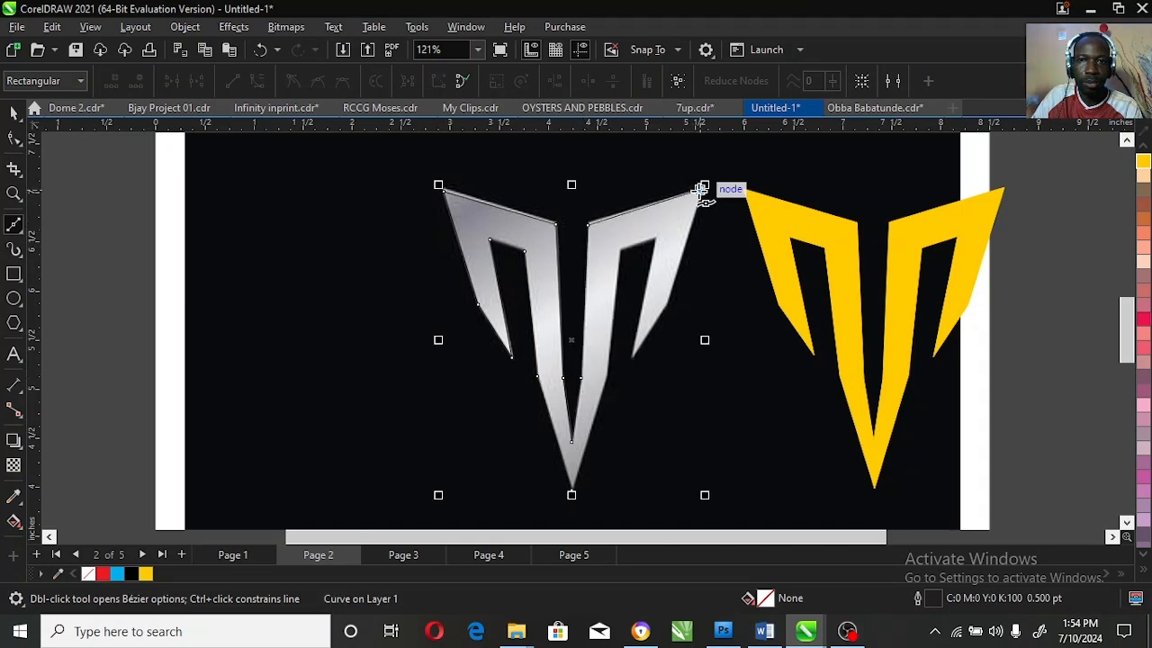
Step: Trace the right wing, its slot and the right stem with straight Bézier segments, closing the path at the bottom tip
left_click(667, 302)
left_click(633, 358)
left_click(656, 237)
left_click(622, 251)
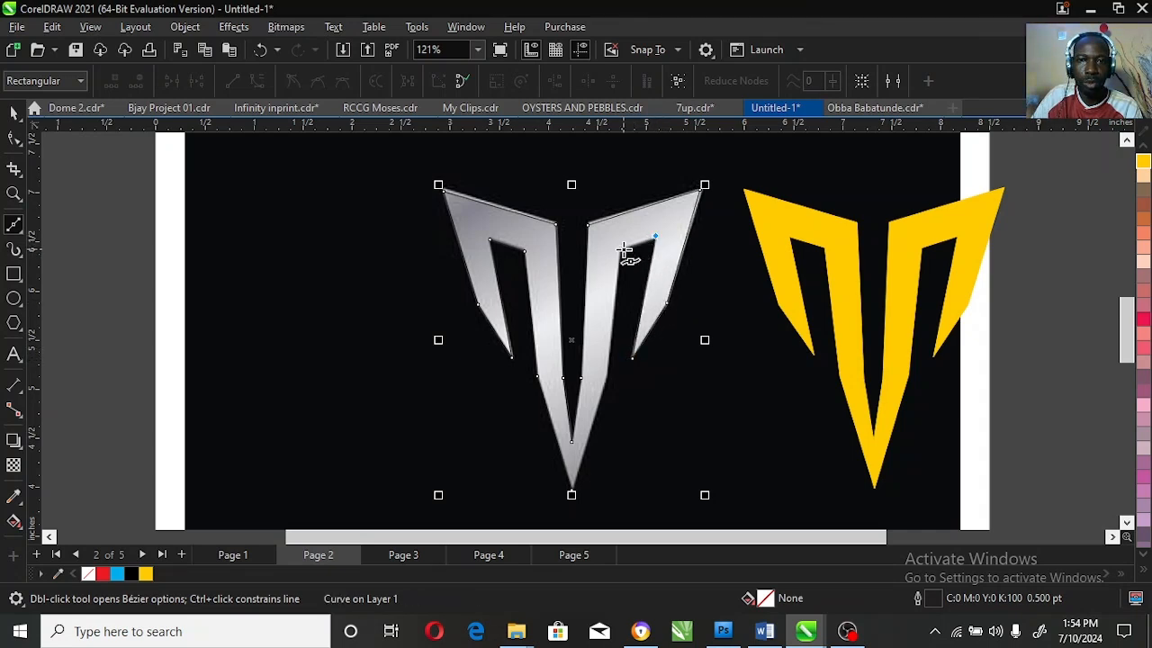
left_click(609, 373)
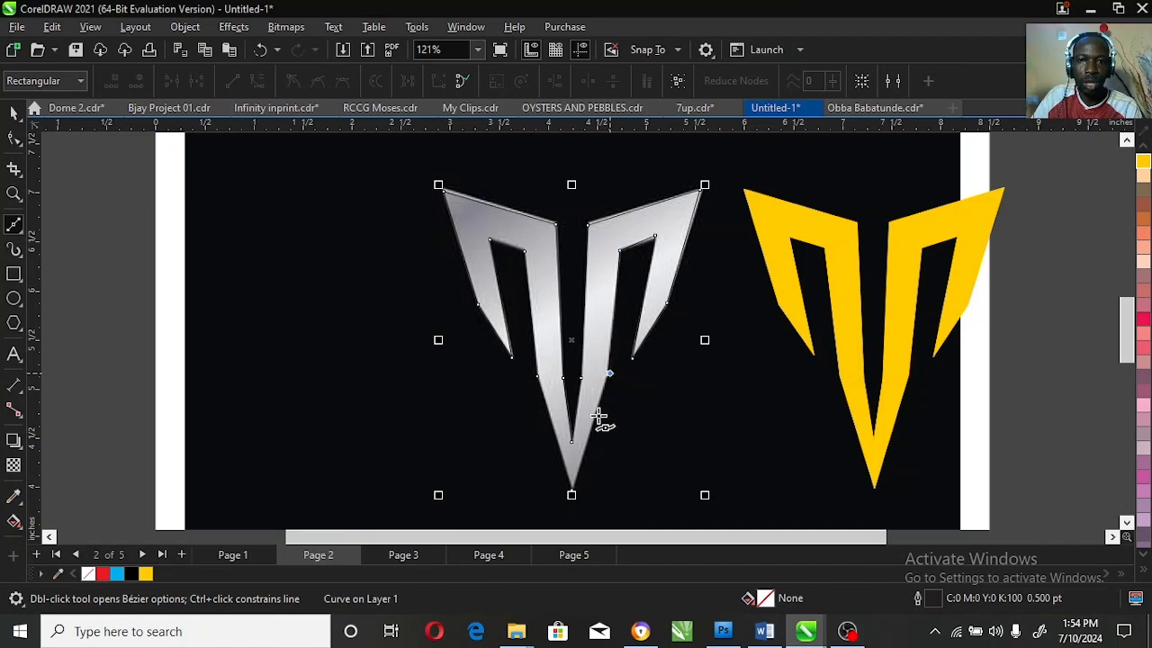
left_click(571, 493)
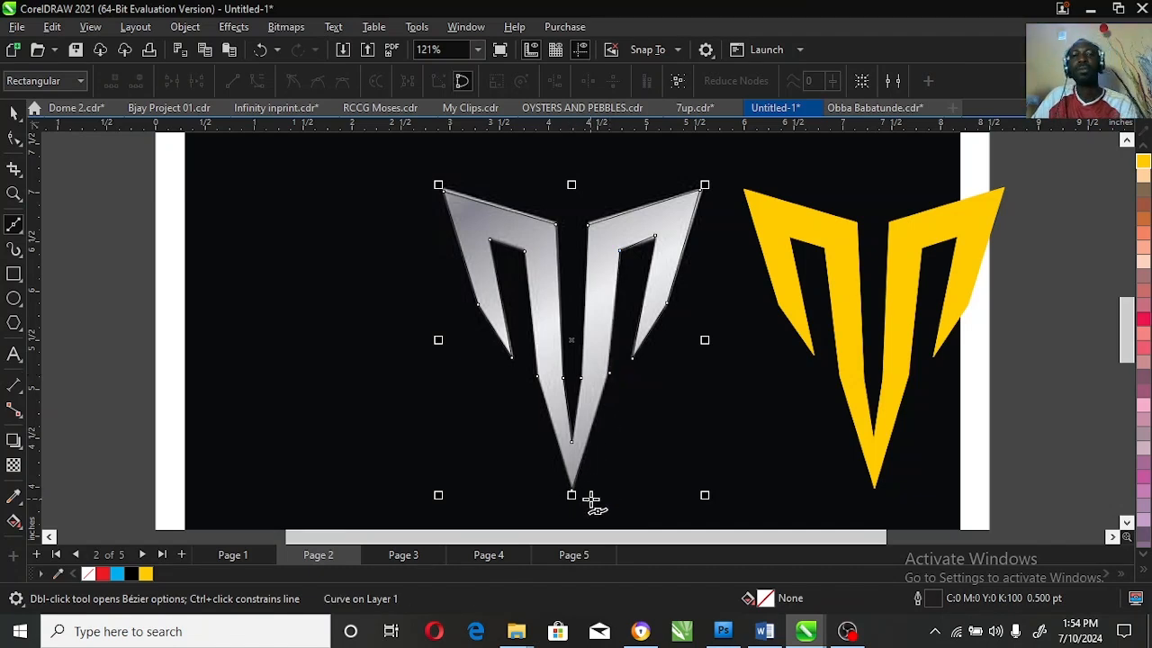
Step: Fill the Bézier-traced logo with crimson (C0 M100 Y60 K0) and move it to the left of the silver original
left_click(1142, 320)
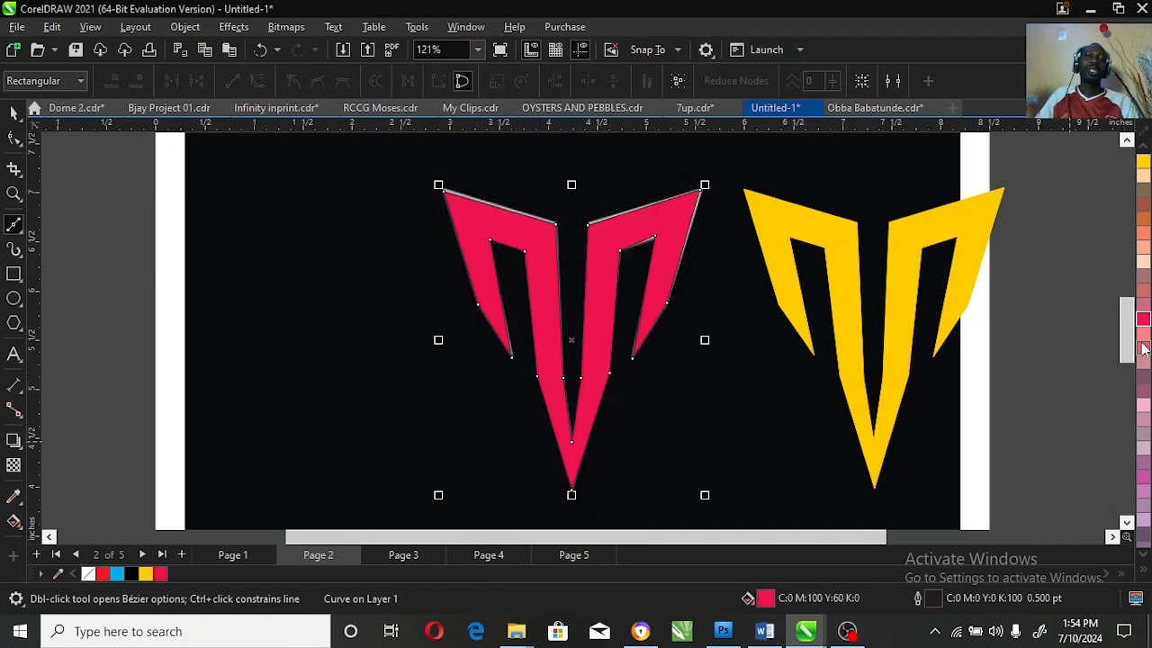
left_click(13, 112)
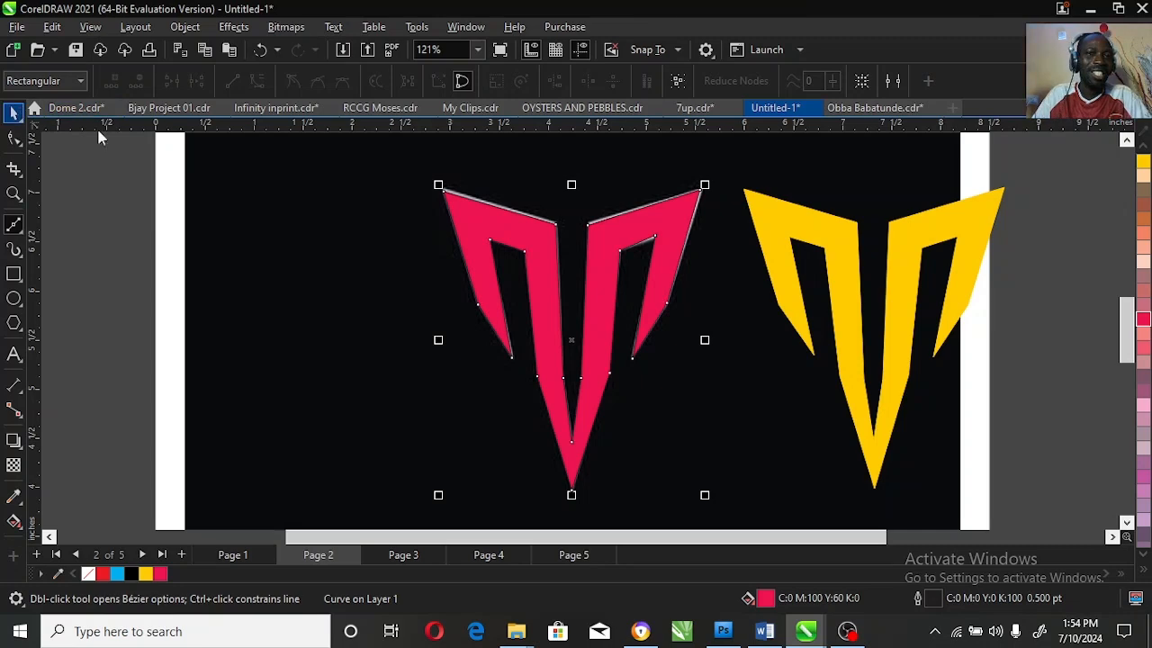
left_click_drag(697, 200, 418, 204)
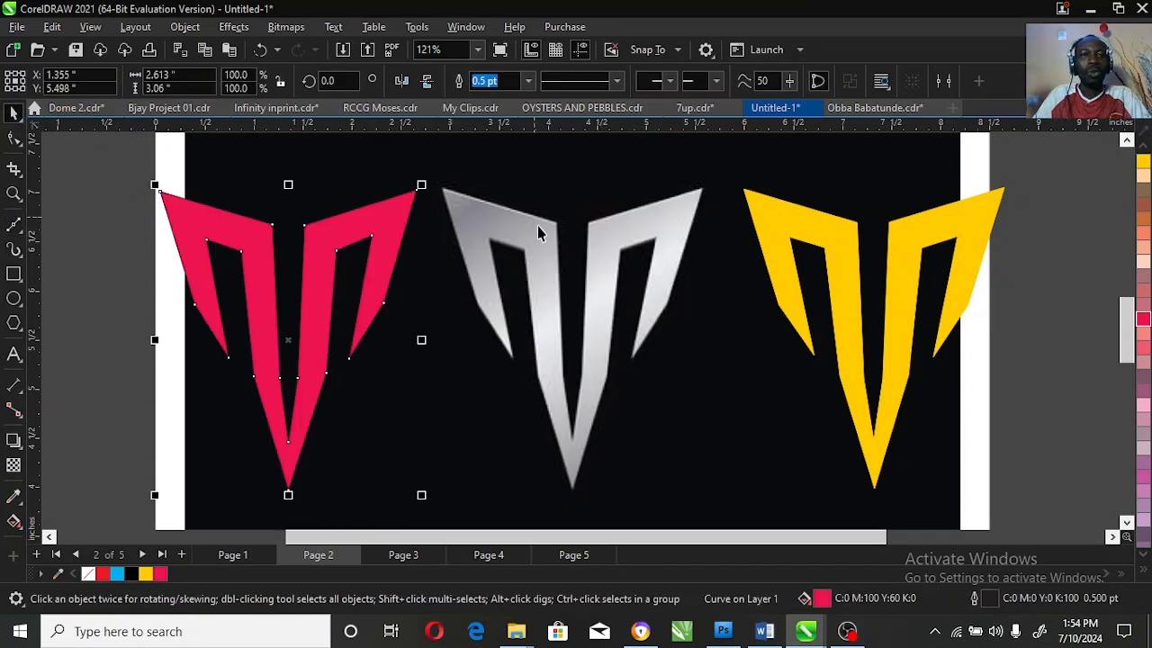
left_click_drag(373, 242, 344, 240)
Step: Draw a rectangle about 11 × 8.9 inches around the dark logo image and all three logos
left_click(13, 191)
right_click(738, 332)
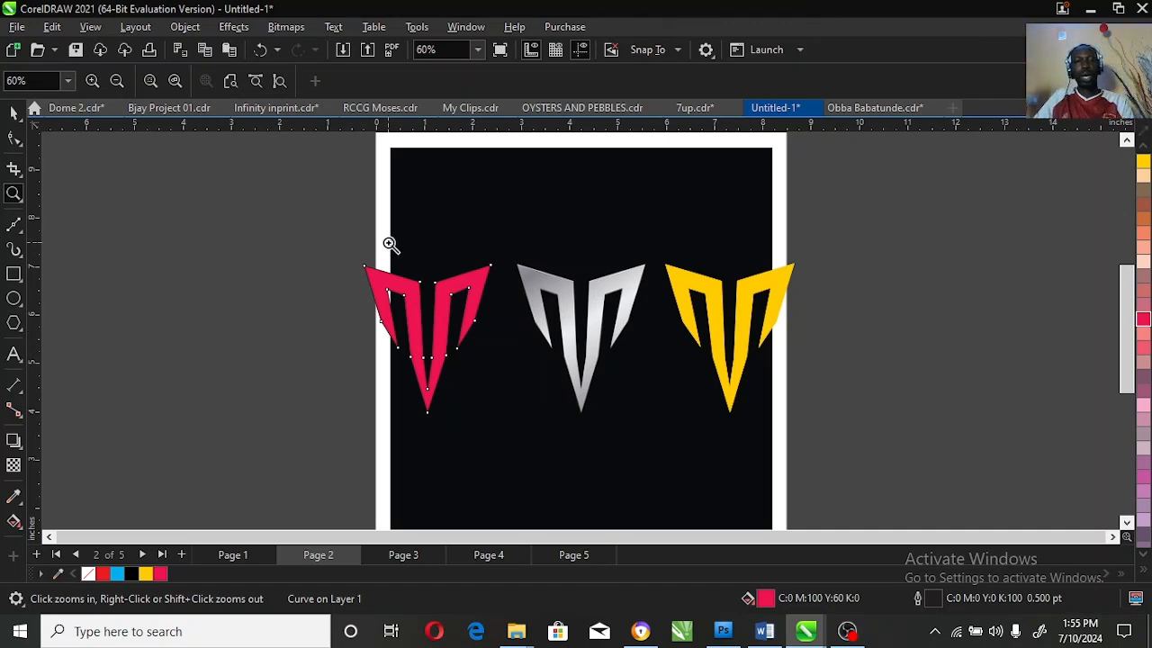
left_click_drag(337, 235, 874, 456)
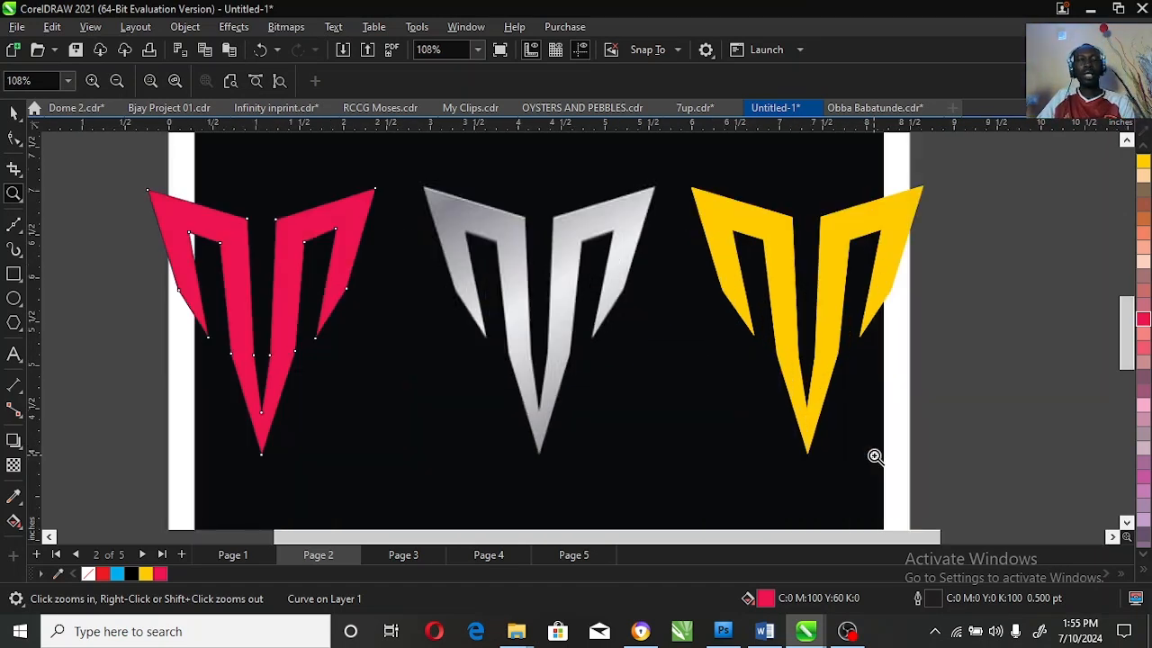
right_click(550, 394)
right_click(551, 394)
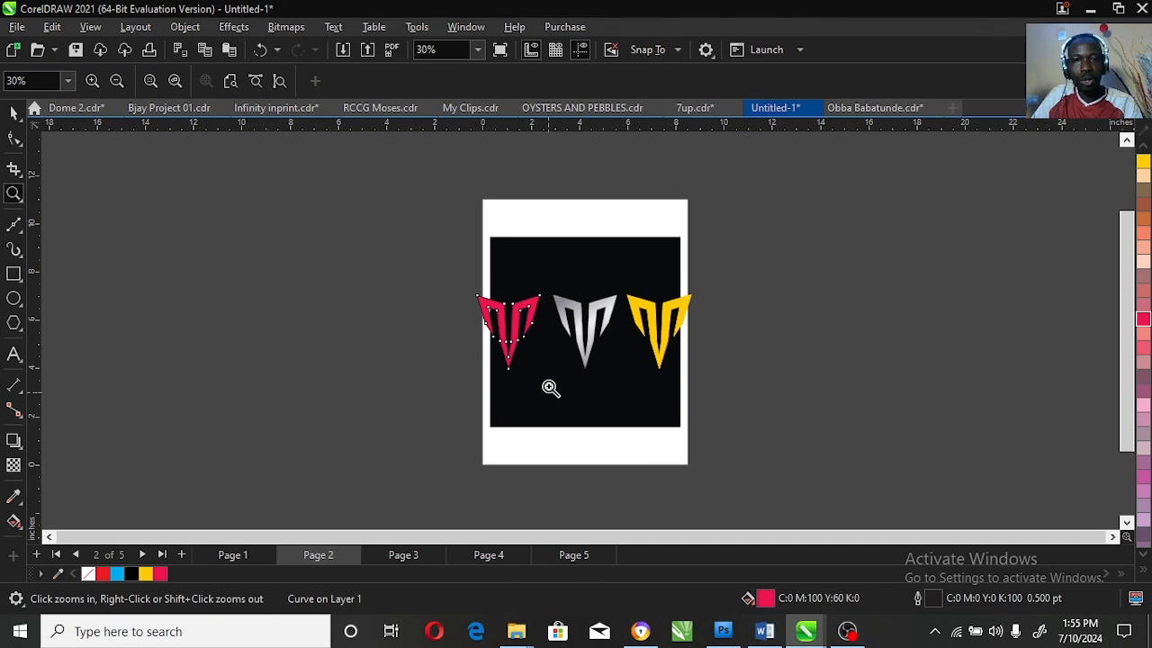
key("space")
left_click(620, 276)
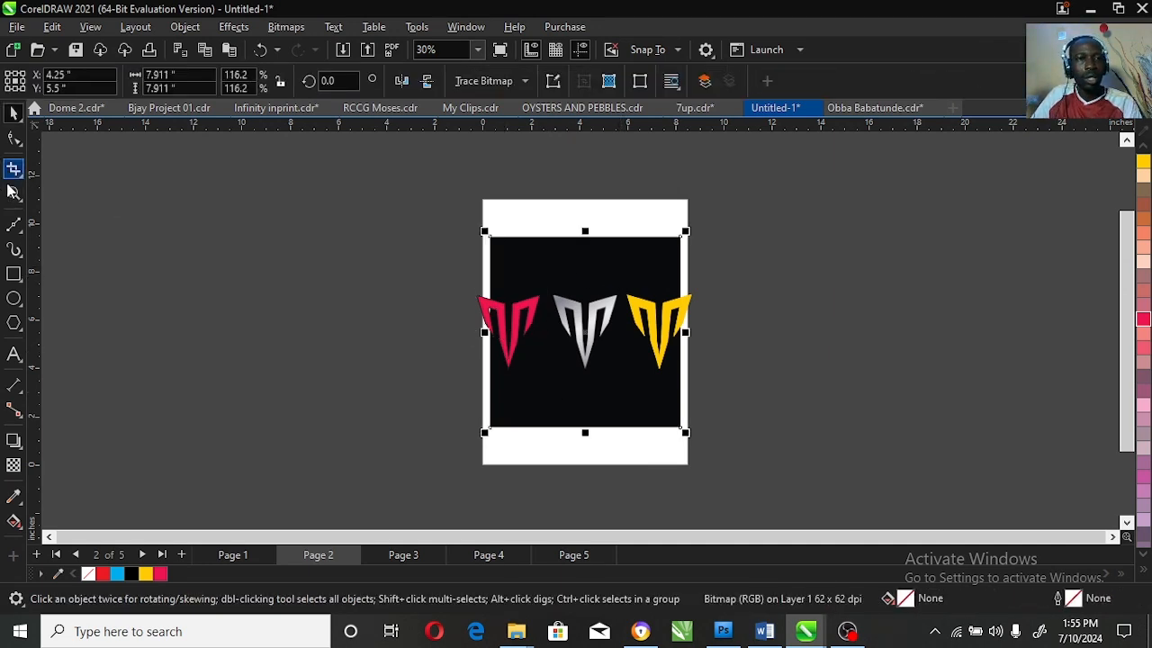
left_click(13, 273)
left_click_drag(453, 220, 723, 438)
key("space")
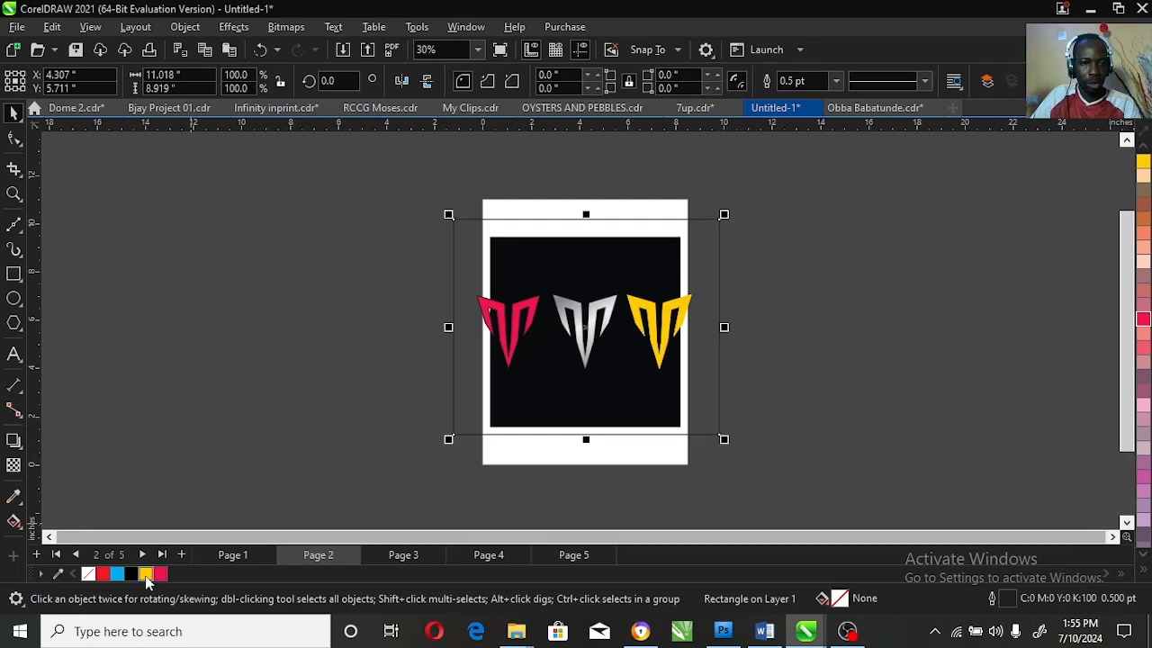
Step: Fill the large rectangle with black and remove its outline, keeping it as a backdrop behind the three logos
left_click(131, 574)
right_click(87, 575)
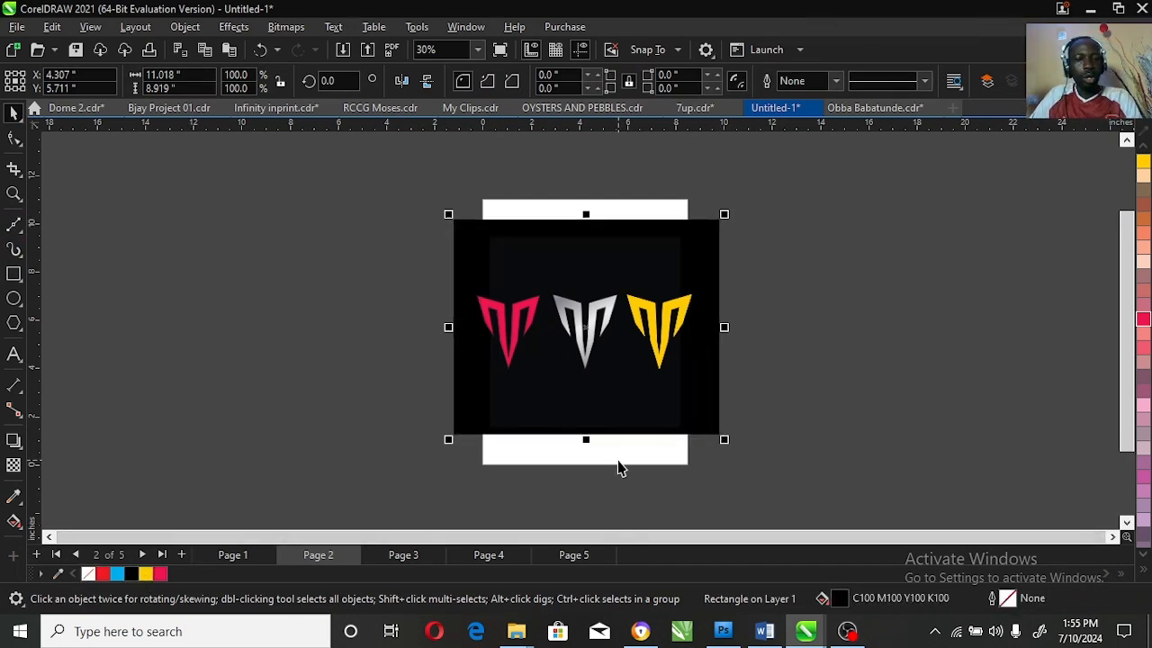
key("shift+F2")
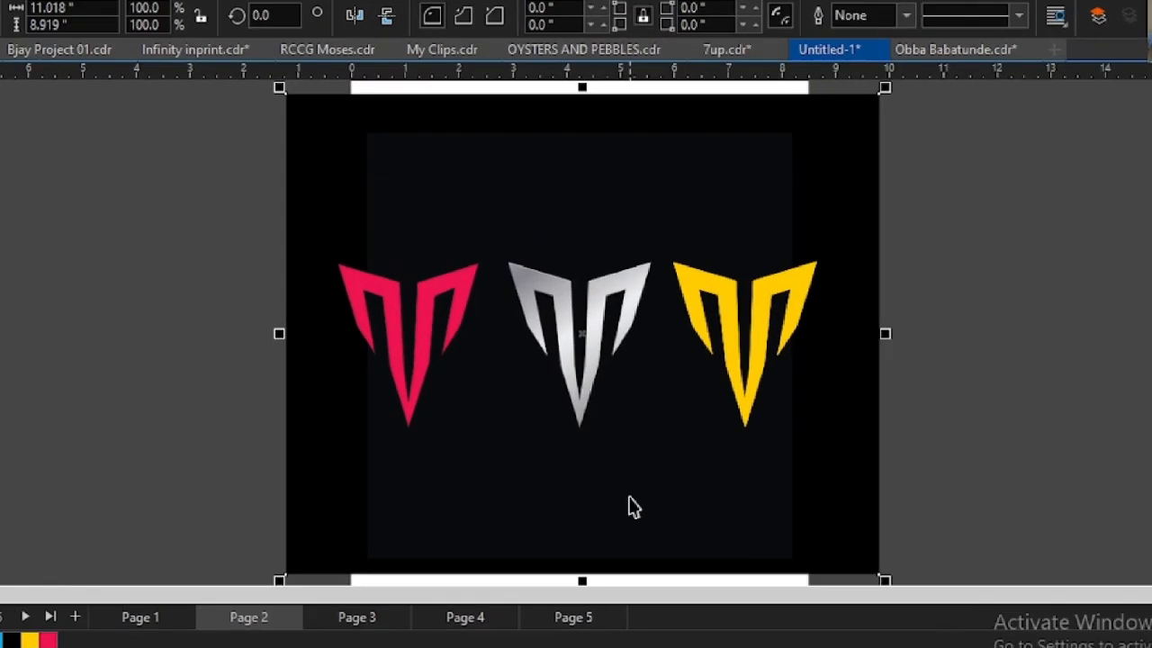